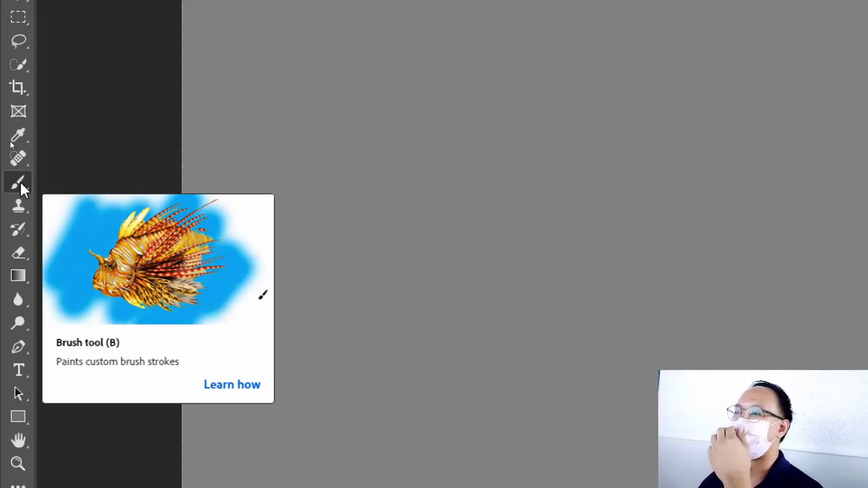
Activate the Brush tool for painting on the blank grey Layer 0.
click(19, 184)
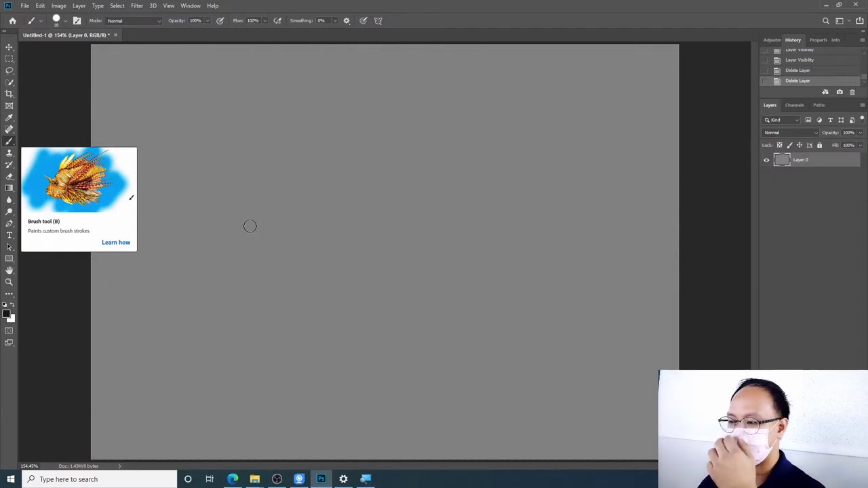
Paint thick black test scribbles across the canvas, then undo the latest strokes.
mouse_move(238, 231)
mouse_down()
mouse_move(244, 249)
mouse_move(459, 274)
mouse_move(605, 261)
mouse_up()
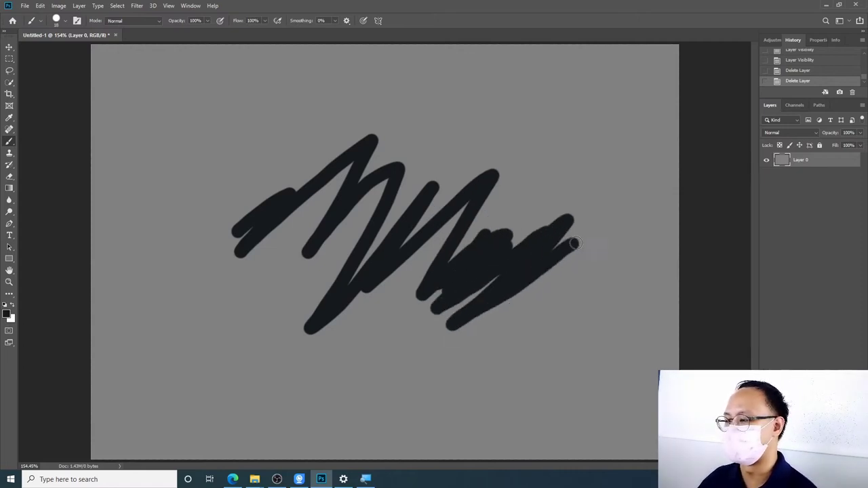
drag(605, 261, 606, 342)
mouse_move(162, 195)
mouse_down()
mouse_move(326, 149)
mouse_move(314, 203)
mouse_up()
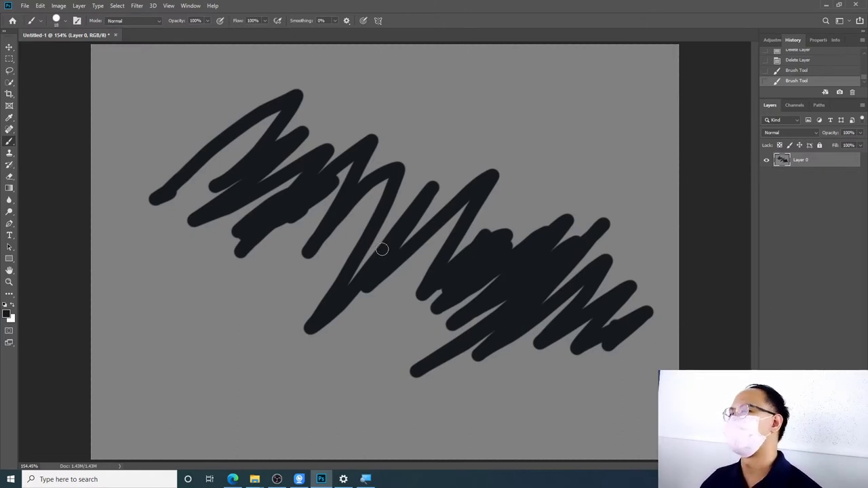
key(ctrl+z)
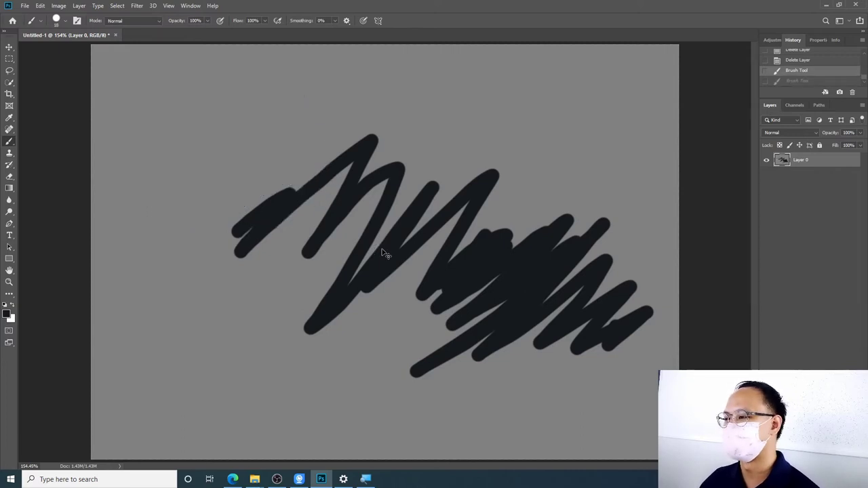
key(ctrl+z)
key(ctrl+z)
key(ctrl+z)
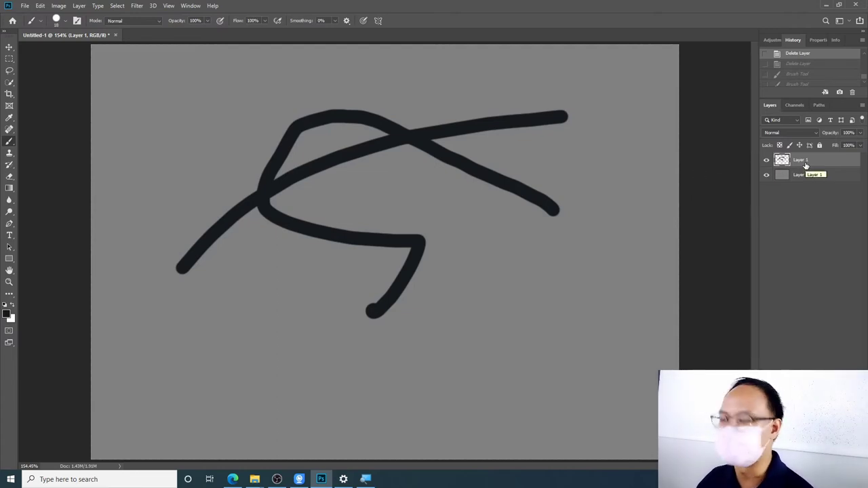
Delete Layer 1 with its black scribbles, leaving only the grey Layer 0.
drag(806, 165, 820, 339)
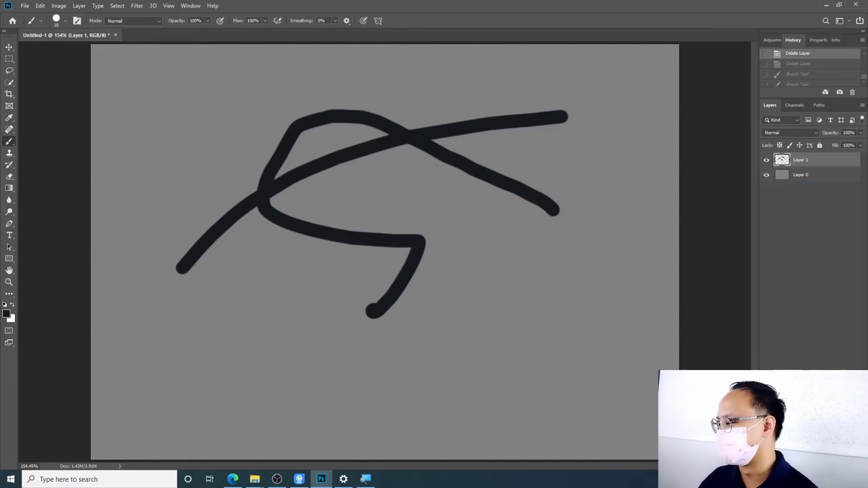
key(Delete)
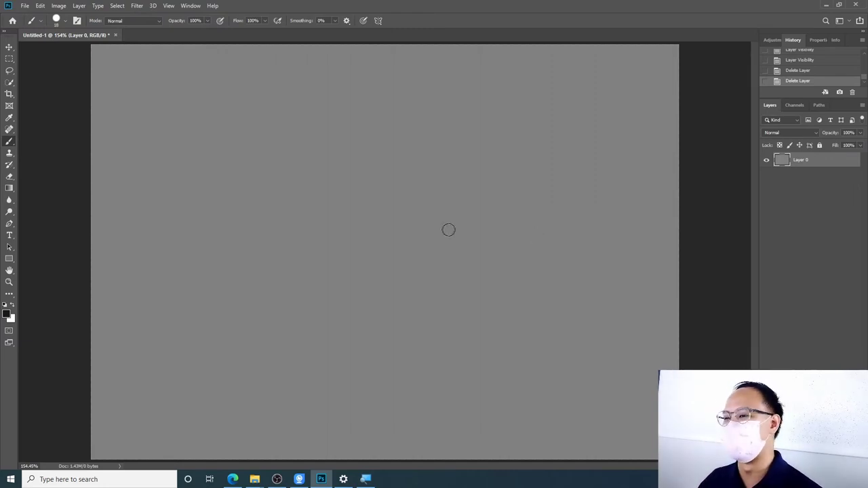
mouse_move(226, 218)
mouse_down()
mouse_move(280, 179)
mouse_move(356, 168)
mouse_up()
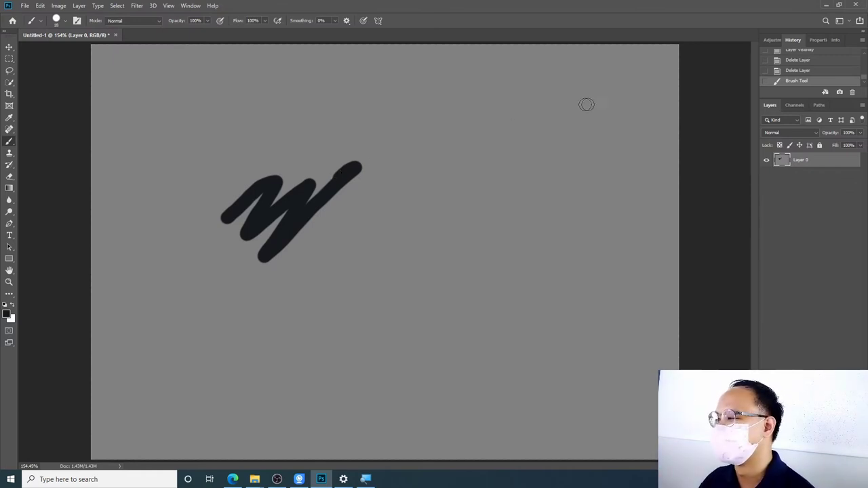
drag(831, 98, 832, 124)
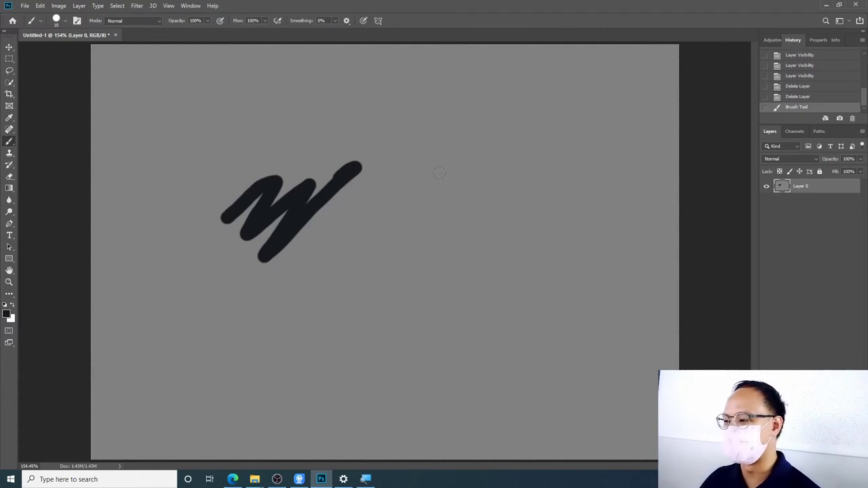
key(ctrl+z)
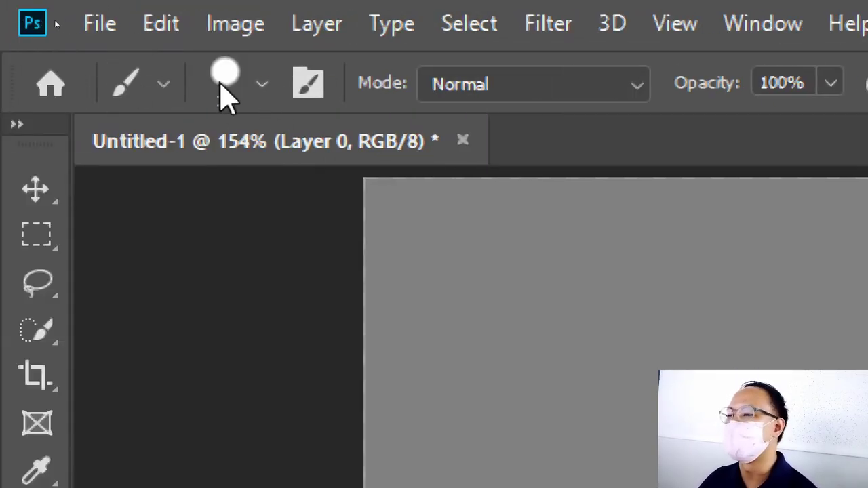
Show the brush settings at 18 px size and 100% hardness, with Dry Media Brushes collapsed.
click(161, 85)
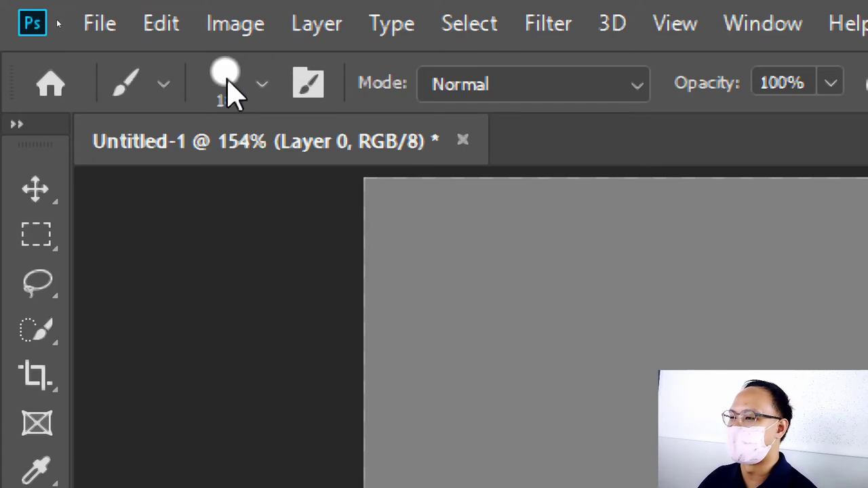
click(263, 86)
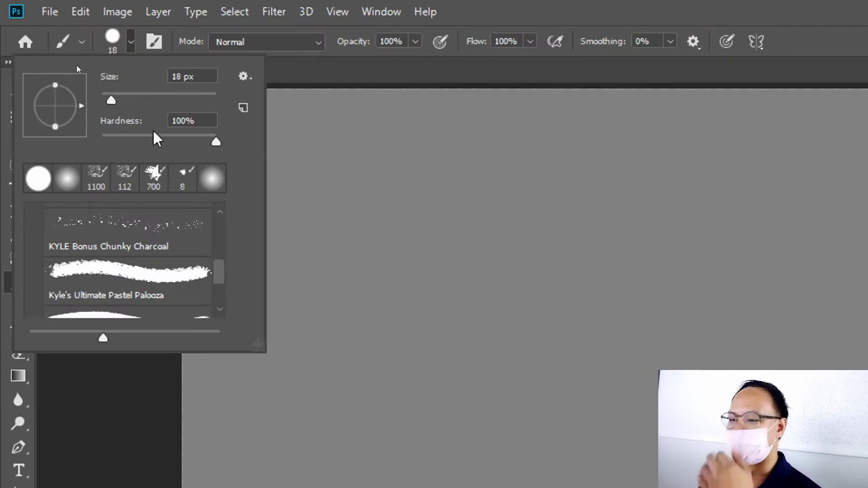
drag(218, 278, 221, 228)
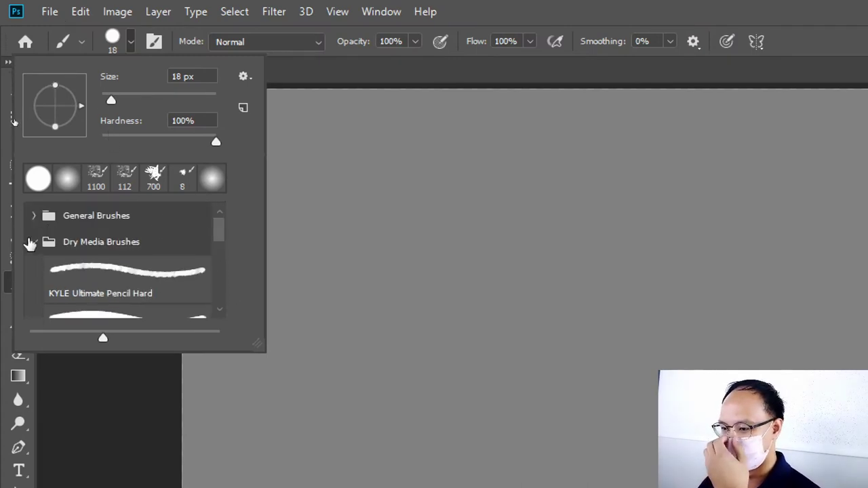
click(34, 242)
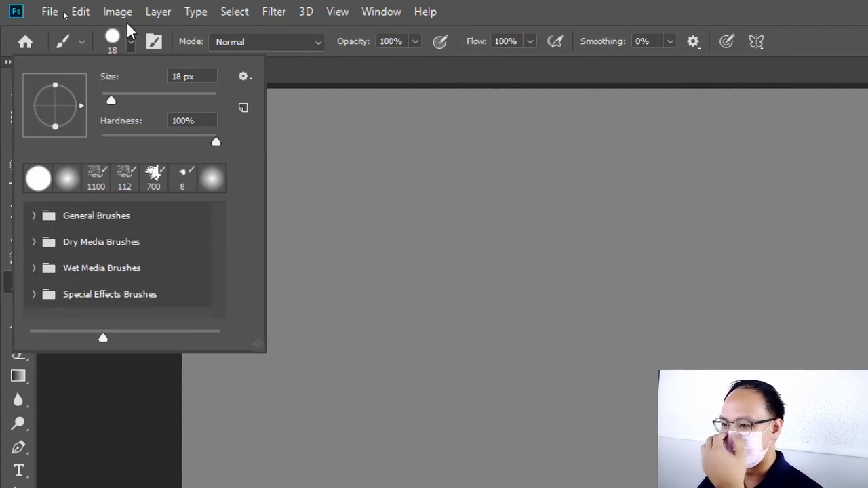
click(132, 43)
click(132, 43)
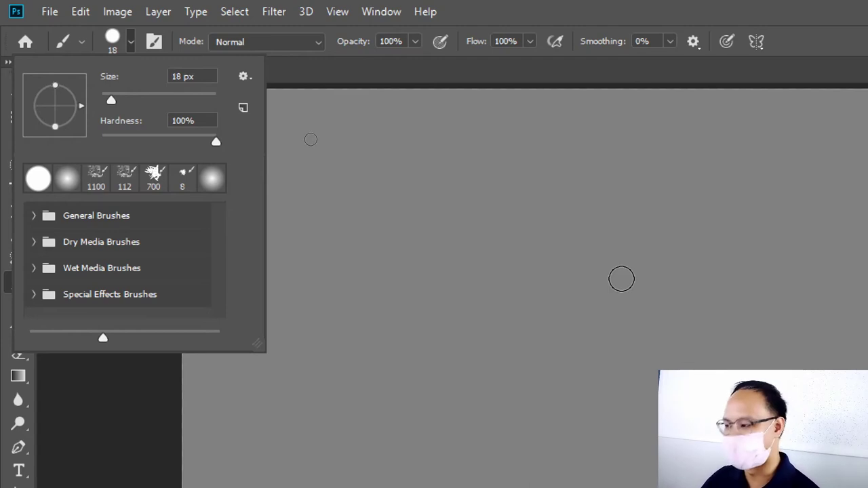
right_click(621, 278)
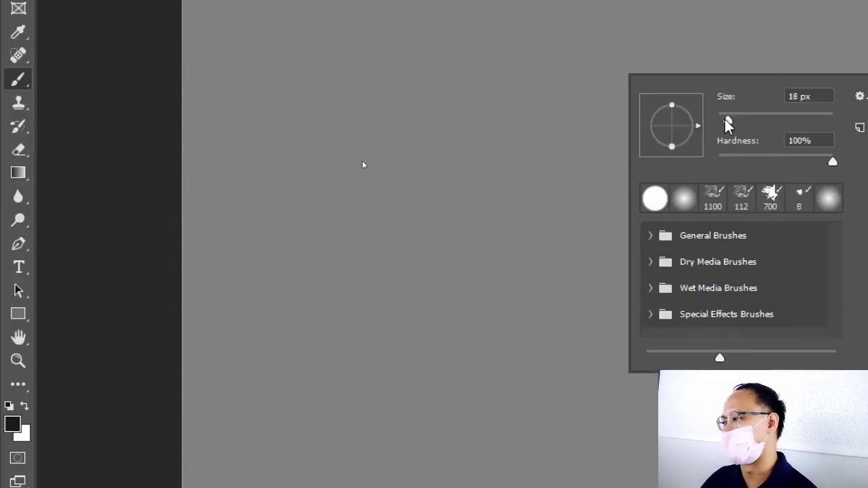
Shrink the brush to 10 px and paint one black diagonal line, checking it zoomed out.
drag(727, 121, 724, 120)
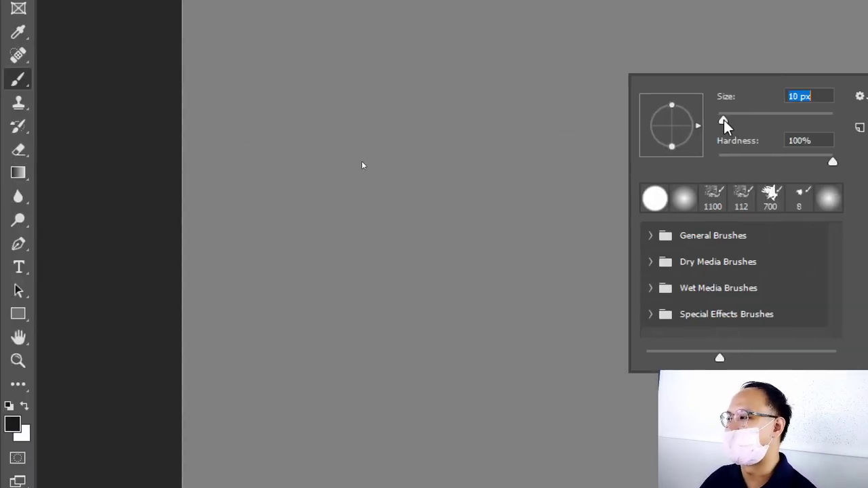
drag(522, 65, 356, 332)
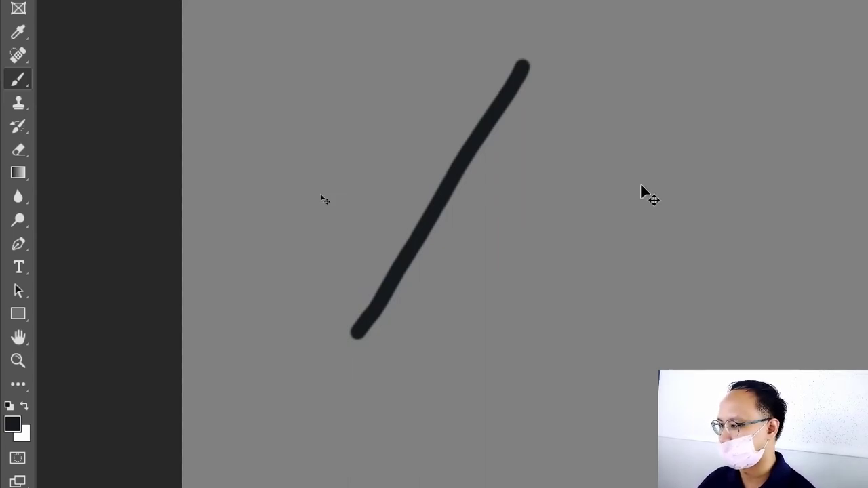
key(ctrl+minus)
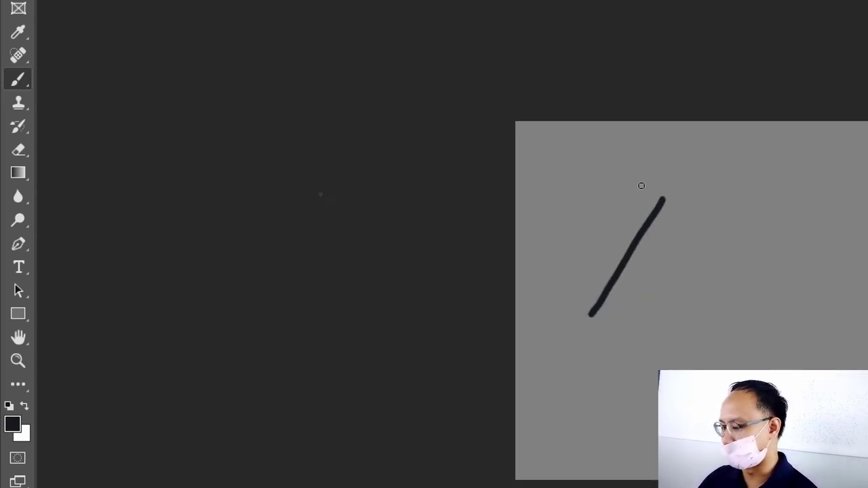
key(ctrl+plus)
key(ctrl+plus)
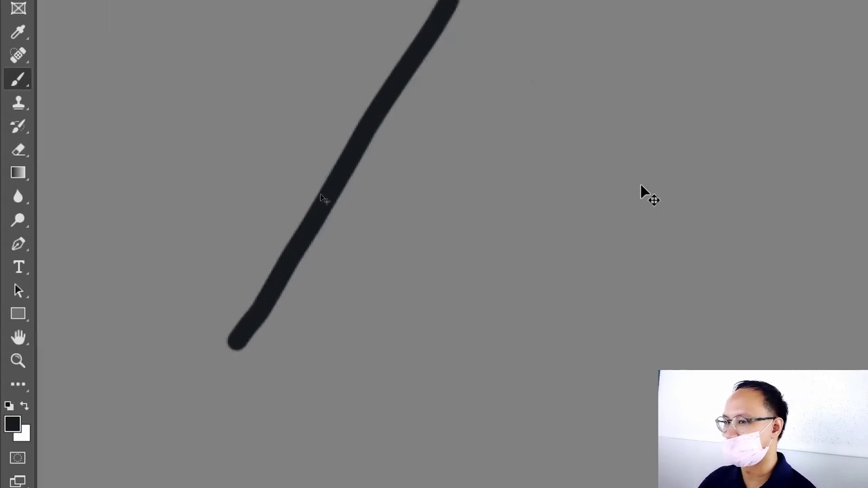
key(ctrl+minus)
key(ctrl+minus)
key(ctrl+minus)
key(ctrl+minus)
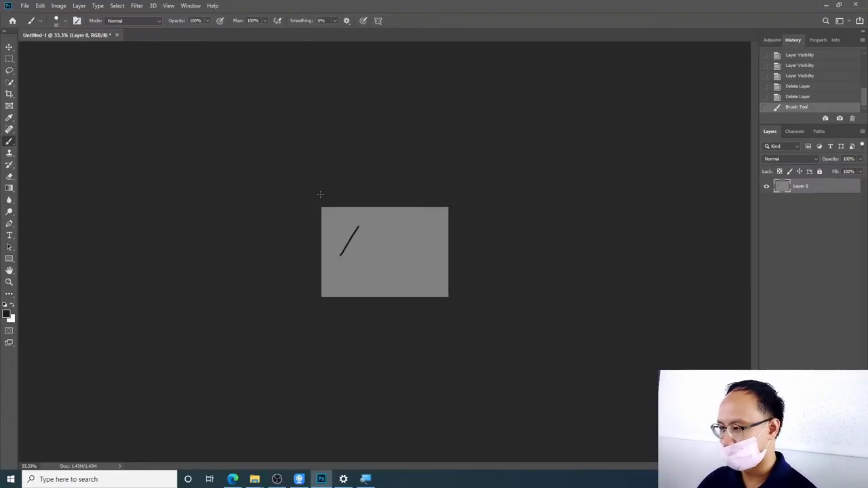
Paint a thin curved practice line with a smaller brush.
scroll(322, 197, up, 3)
scroll(322, 196, up, 2)
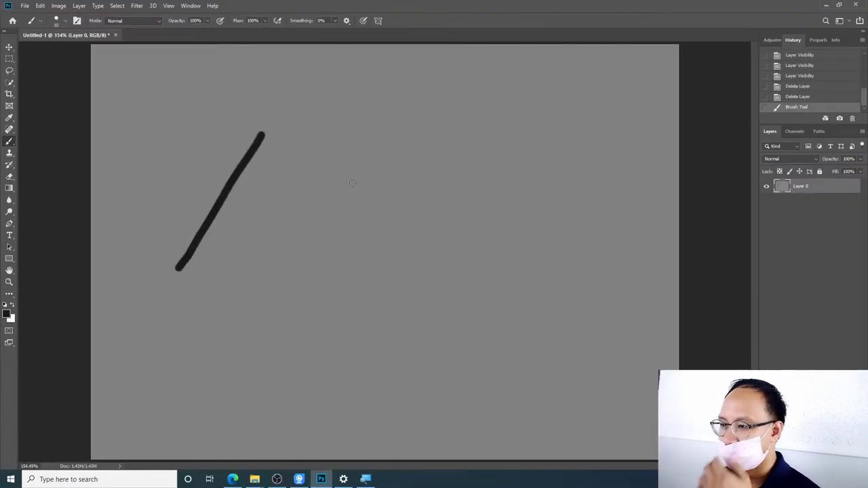
right_click(351, 169)
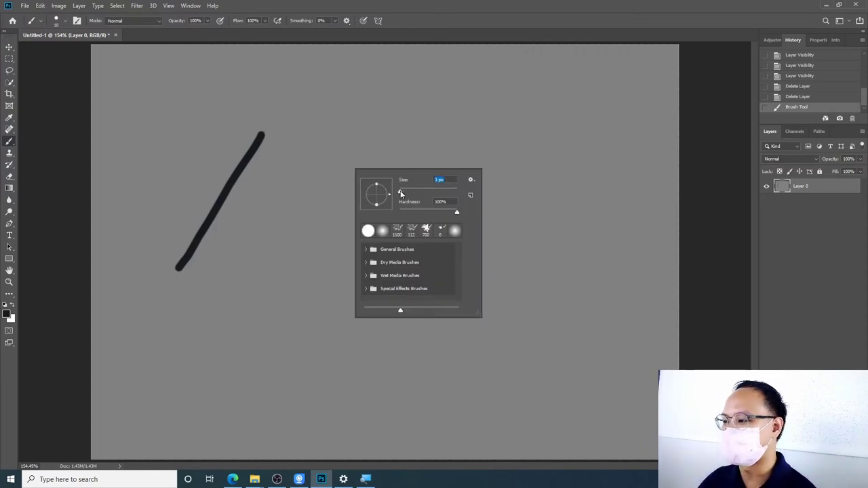
key(Return)
drag(465, 110, 294, 353)
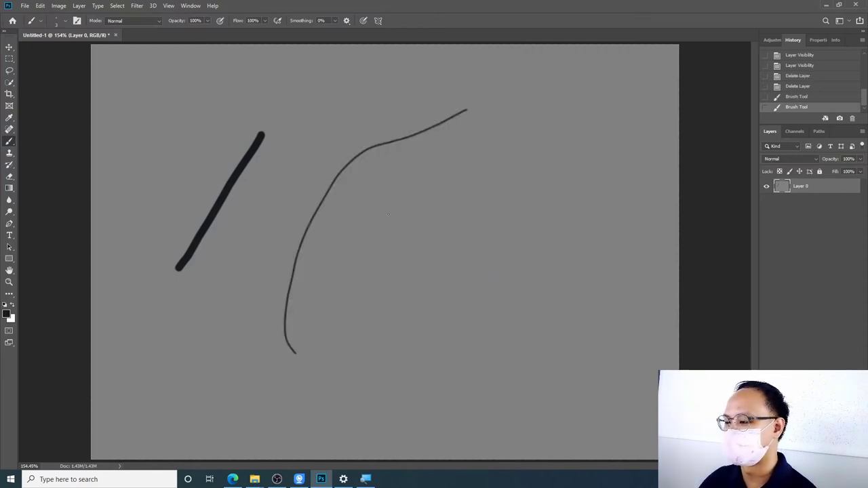
Paint a wide black test stroke, then enlarge the brush to about 600 px.
right_click(359, 190)
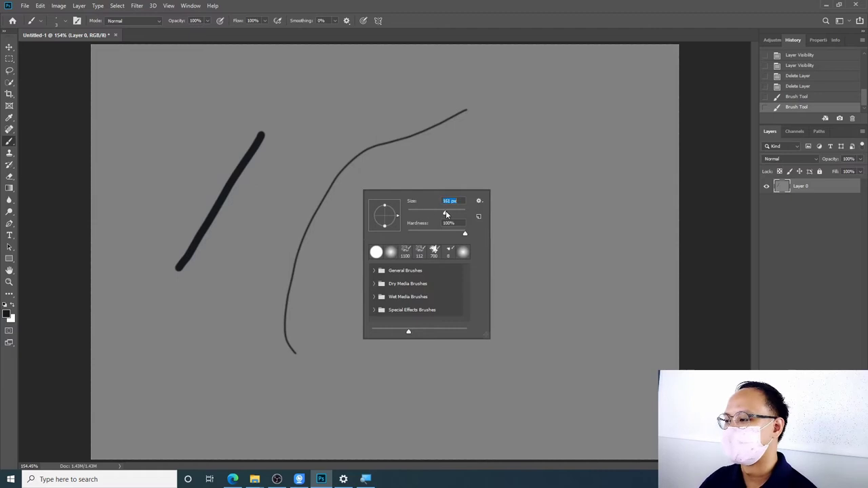
key(Return)
drag(495, 121, 423, 242)
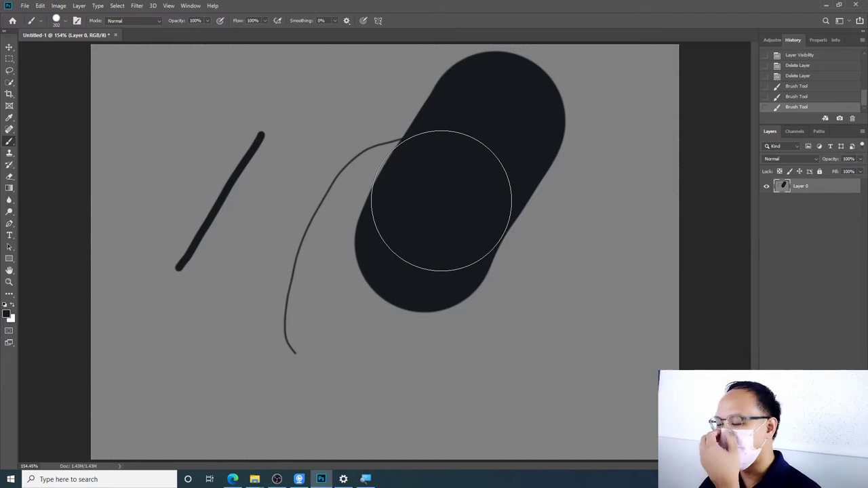
right_click(440, 199)
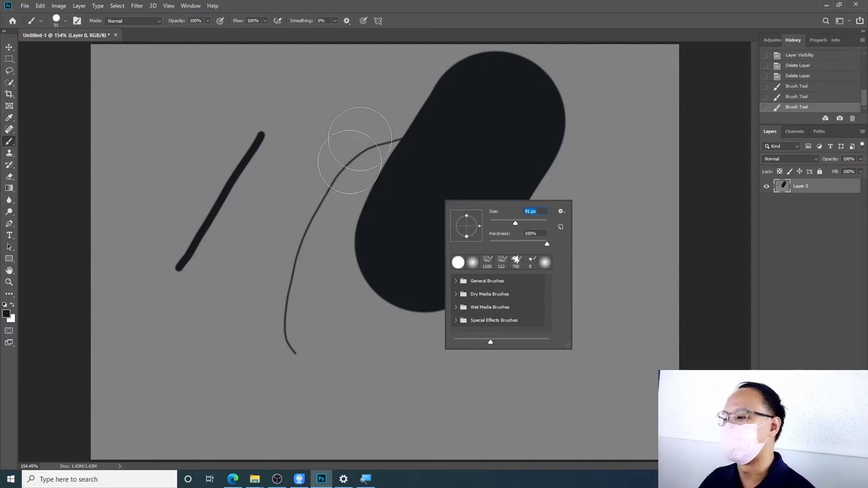
key(Return)
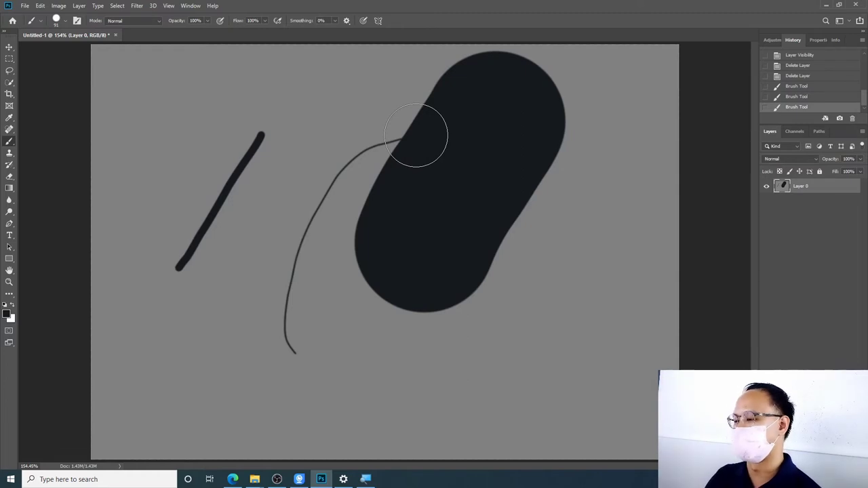
key(bracketleft)
key(bracketleft)
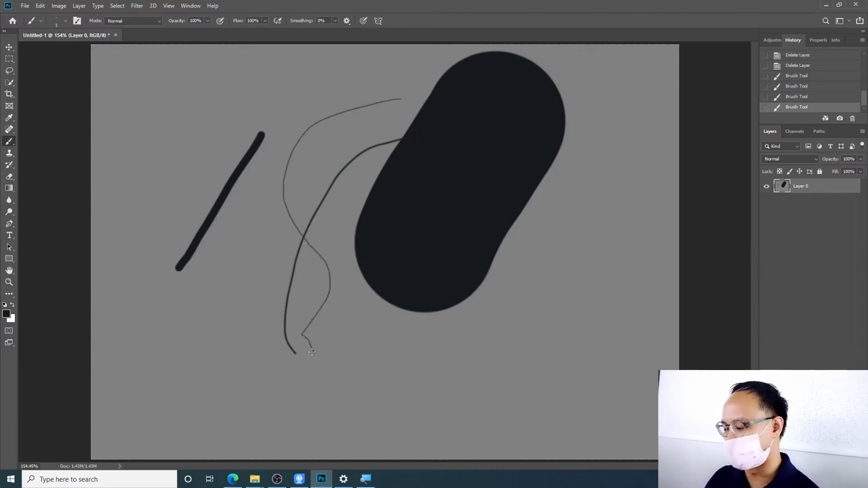
key(bracketright)
key(bracketright)
key(bracketright)
key(bracketright)
key(bracketright)
key(bracketright)
Stamp a huge black disc and nearby strokes, then undo the recent strokes.
click(391, 274)
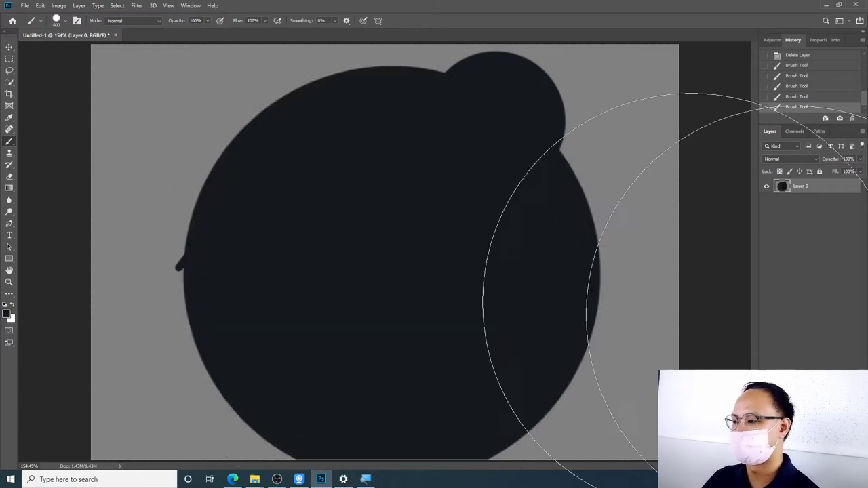
right_click(533, 264)
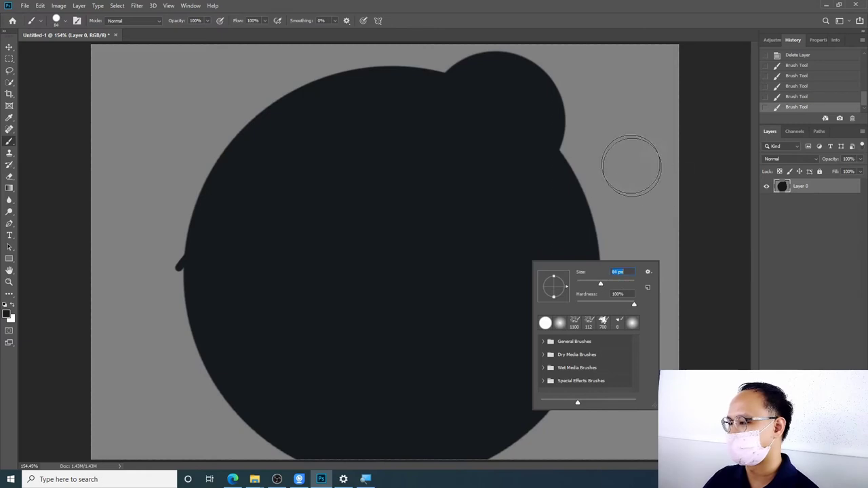
drag(629, 165, 587, 184)
drag(590, 132, 519, 202)
key(ctrl+z)
key(ctrl+z)
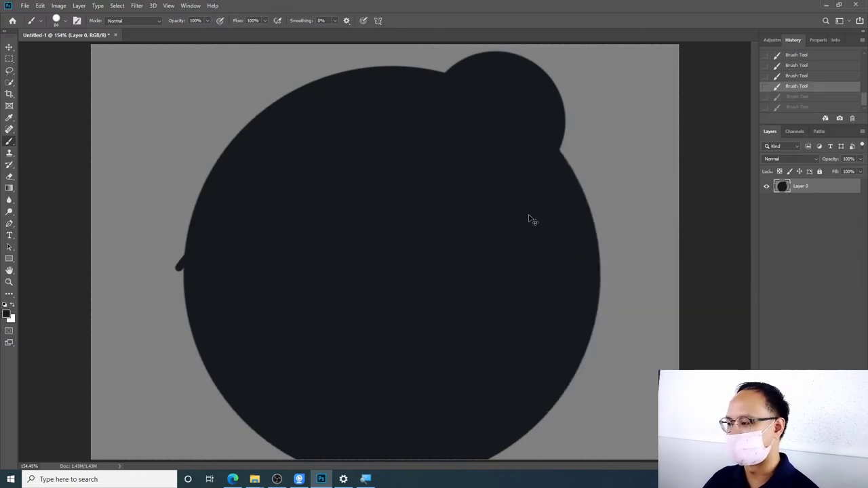
key(ctrl+z)
key(ctrl+z)
key(ctrl+z)
key(ctrl+z)
key(ctrl+z)
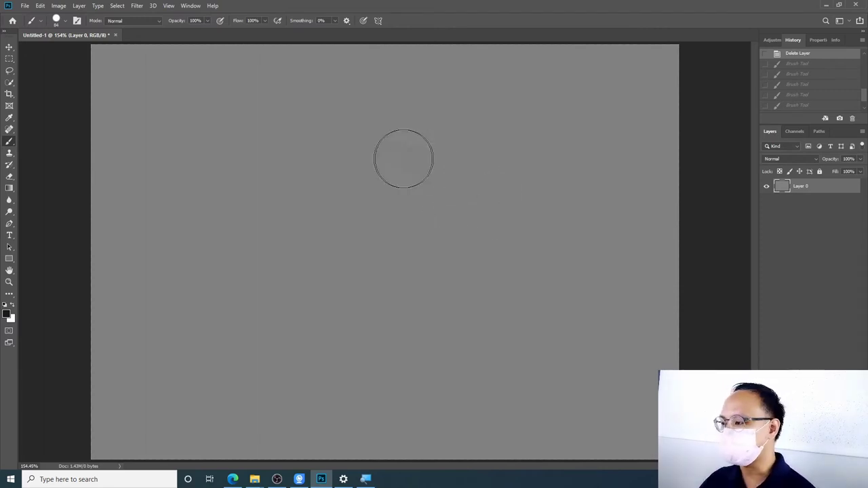
Set the brush to about 102 px, paint thick test strokes, then undo them.
right_click(406, 156)
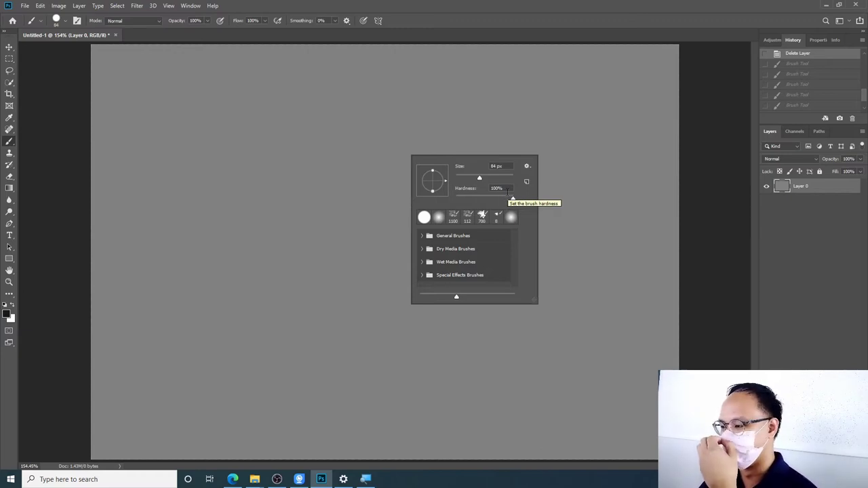
right_click(316, 195)
drag(390, 215, 394, 215)
mouse_move(184, 319)
mouse_down()
mouse_move(331, 229)
mouse_move(460, 180)
mouse_up()
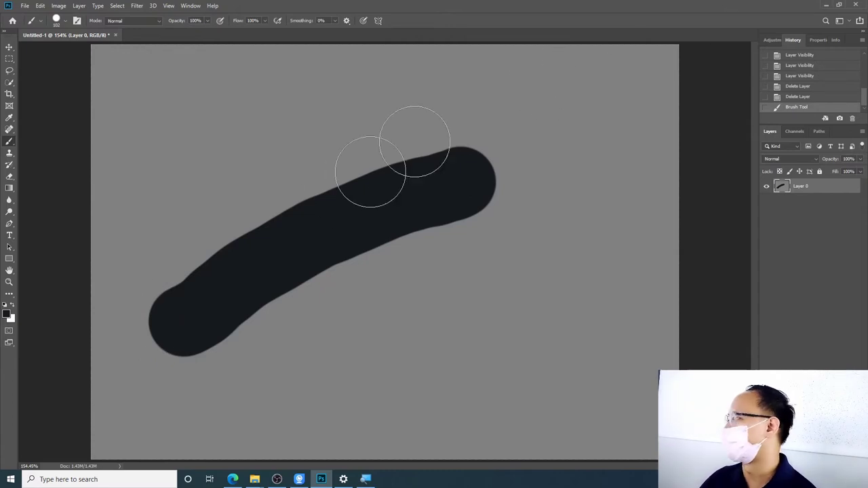
drag(614, 98, 592, 122)
drag(543, 153, 333, 229)
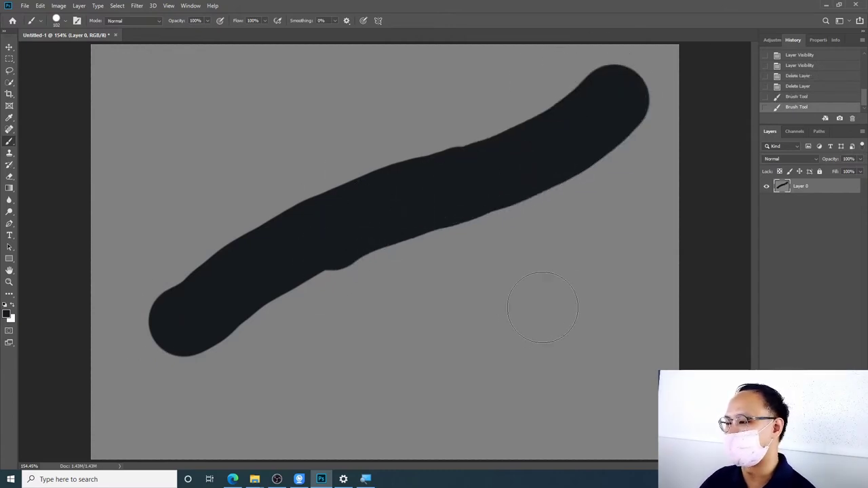
key(ctrl+z)
key(ctrl+z)
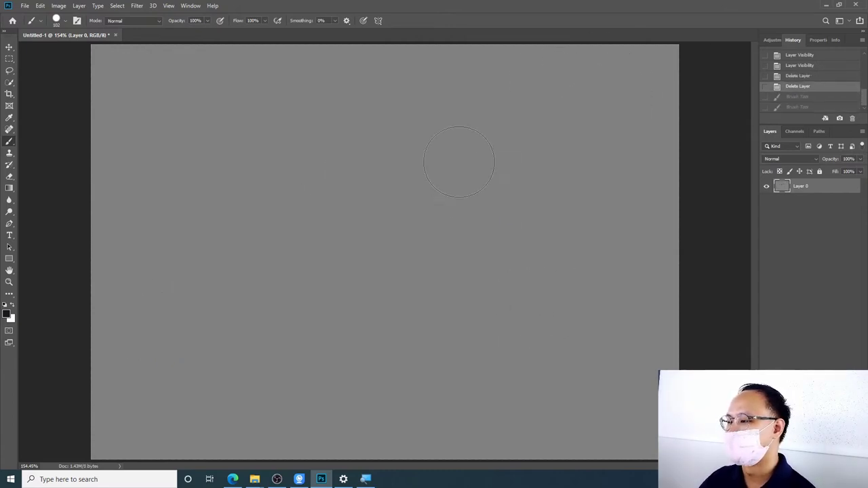
Test a lower-hardness soft stroke, undo it, and try hardness 100% then 0%.
right_click(468, 186)
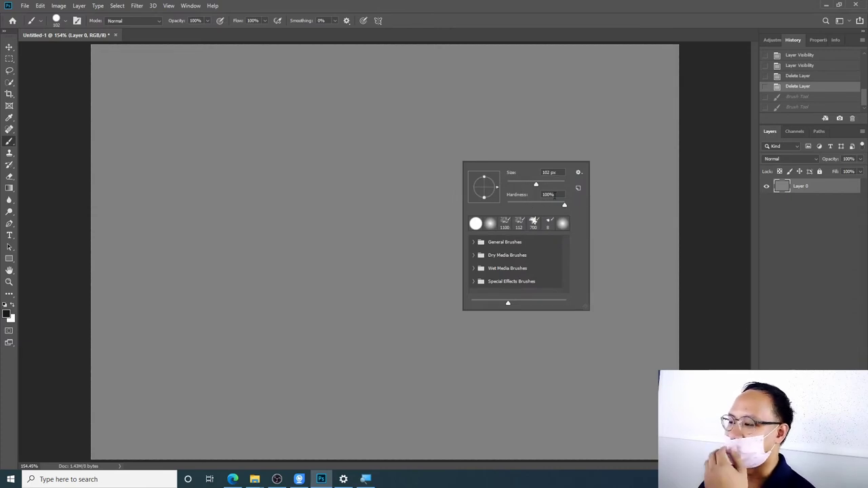
drag(564, 205, 507, 205)
mouse_move(532, 101)
mouse_down()
mouse_move(339, 273)
mouse_move(255, 280)
mouse_move(397, 209)
mouse_move(316, 287)
mouse_move(494, 235)
mouse_up()
key(ctrl+z)
key(ctrl+z)
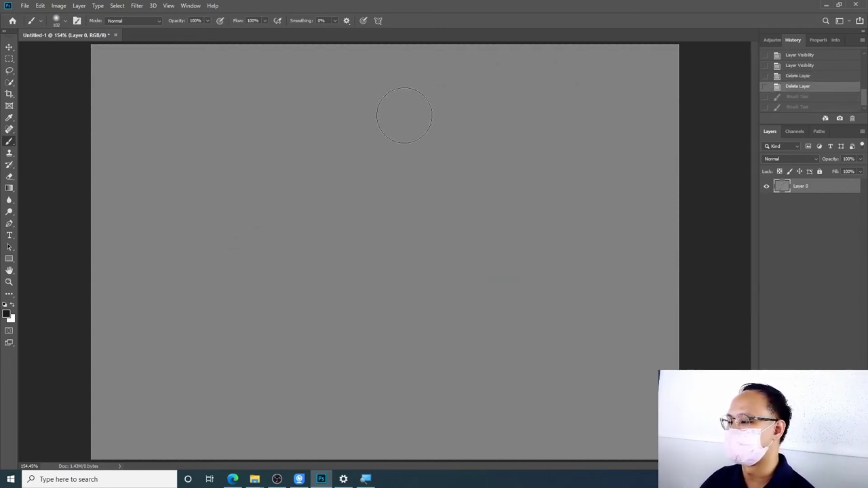
right_click(404, 115)
drag(454, 158, 542, 160)
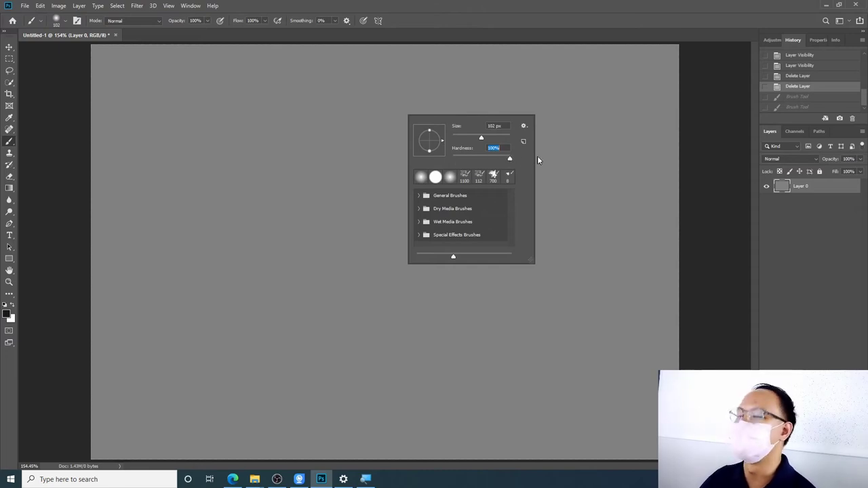
drag(536, 160, 420, 165)
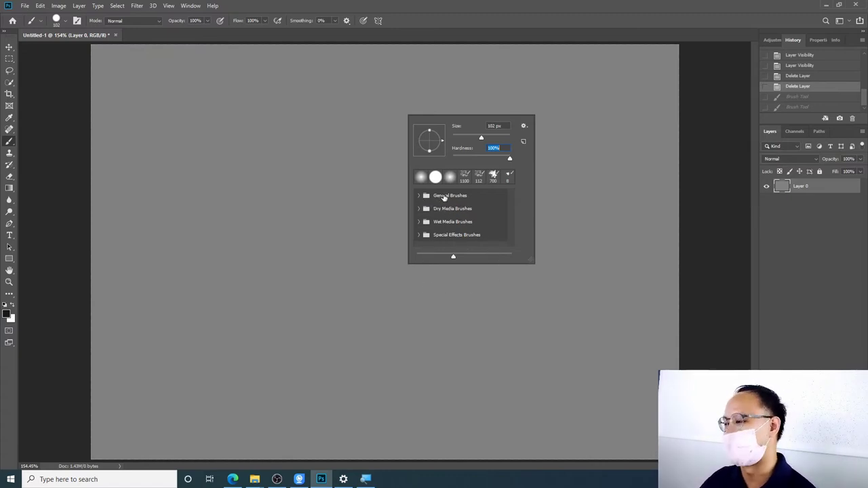
Try Soft Round then Hard Round from General Brushes, undoing each test stroke.
click(419, 196)
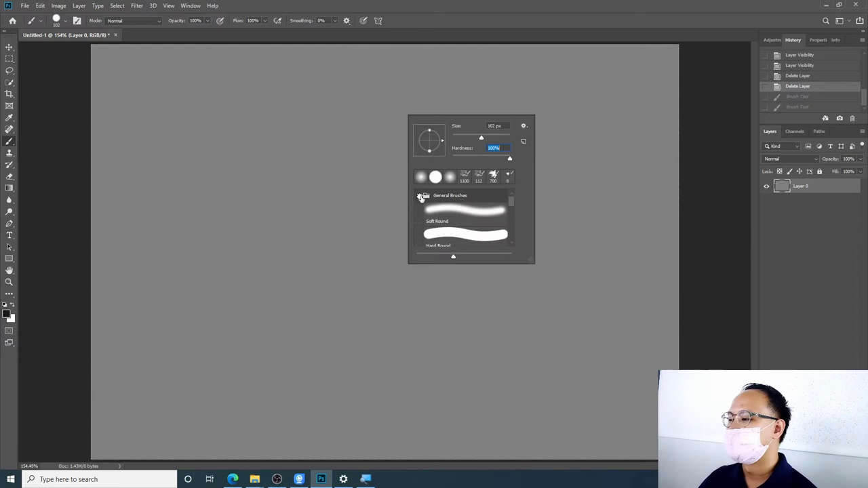
click(474, 215)
drag(353, 136, 267, 254)
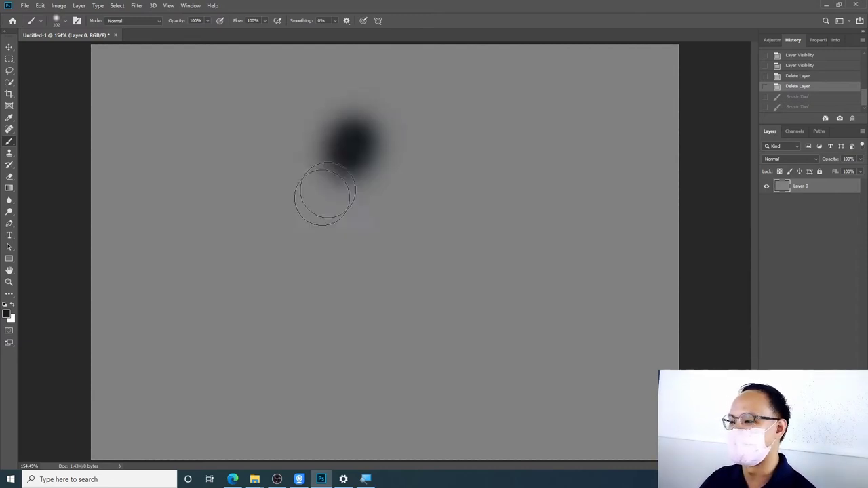
key(ctrl+z)
right_click(457, 220)
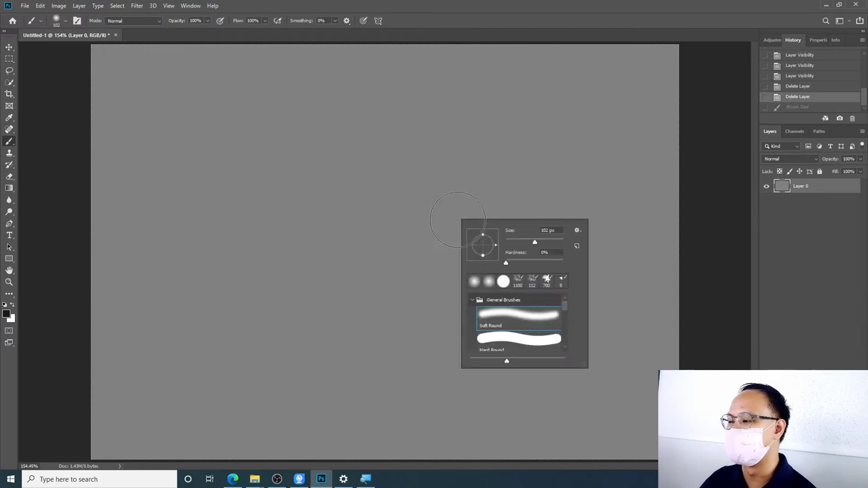
click(512, 340)
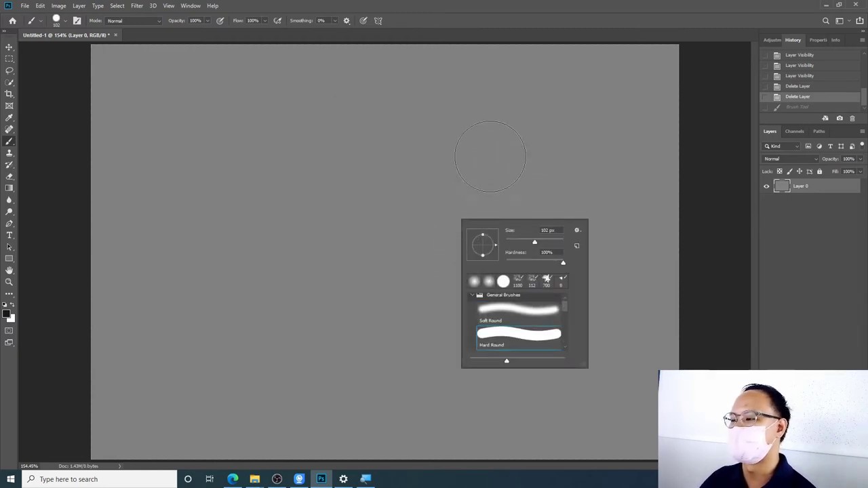
drag(488, 151, 236, 256)
key(ctrl+z)
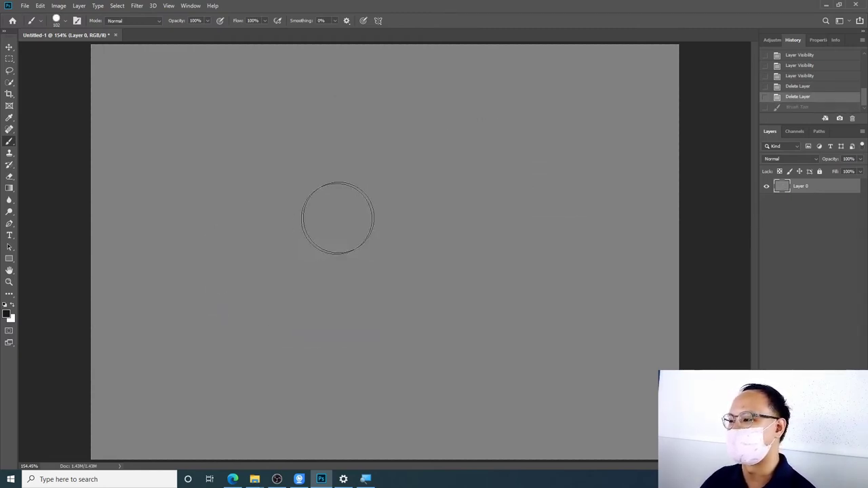
Select the KYLE Ultimate Pencil Hard brush from Dry Media Brushes.
right_click(414, 207)
scroll(471, 293, down, 2)
scroll(466, 299, down, 2)
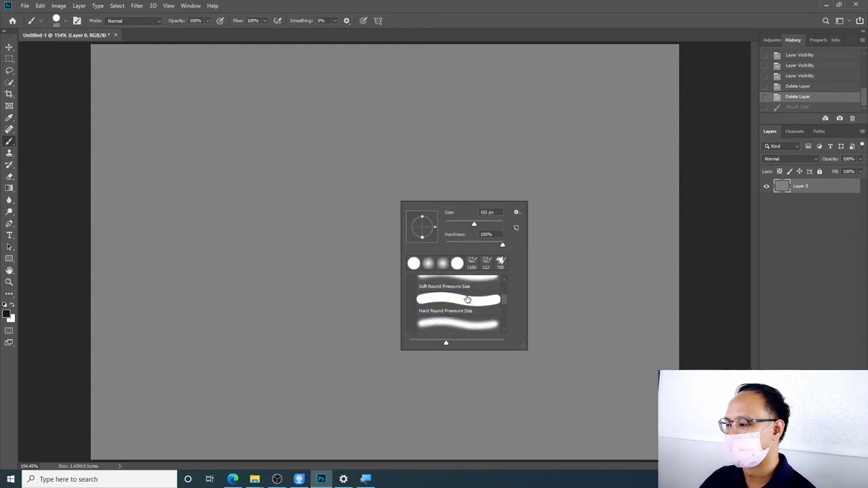
scroll(463, 305, down, 1)
scroll(463, 305, down, 1)
scroll(461, 306, down, 2)
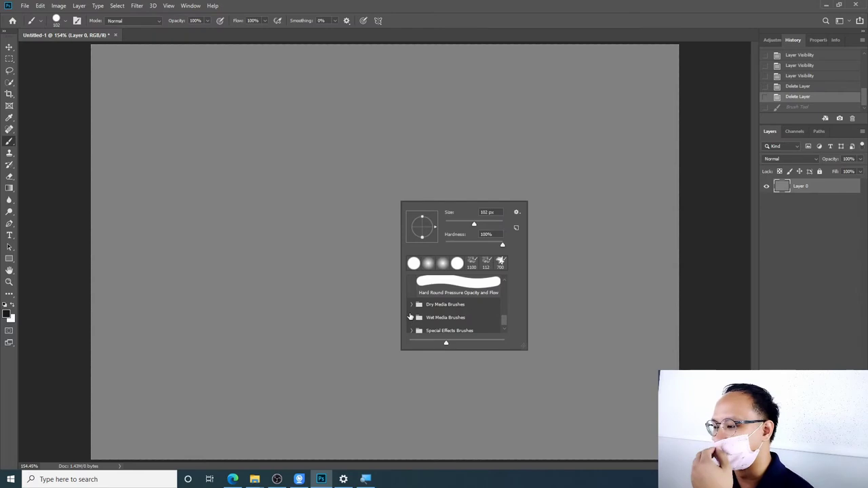
click(411, 306)
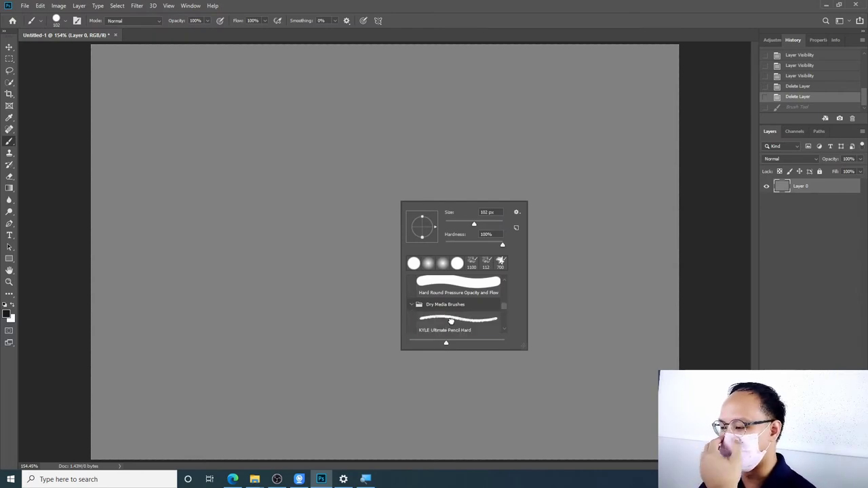
click(457, 317)
right_click(465, 124)
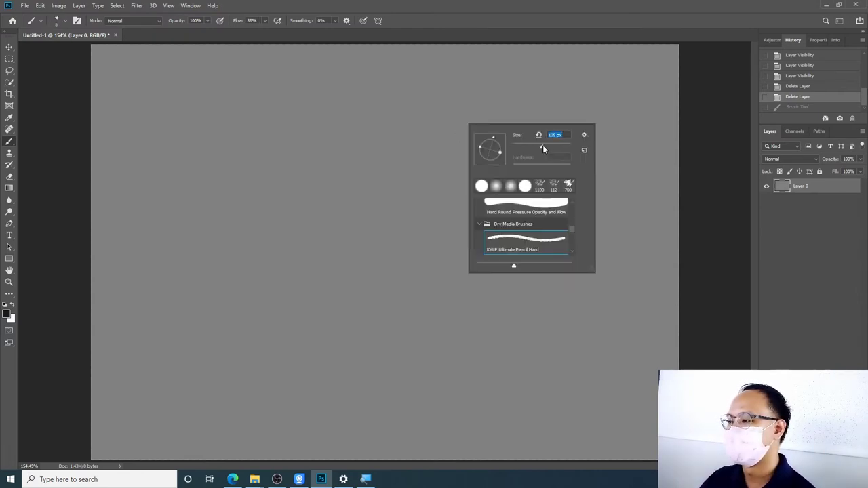
key(Return)
Paint textured test strokes with the pencil brush, then undo them all.
drag(468, 102, 227, 224)
mouse_move(349, 165)
mouse_down()
mouse_move(475, 87)
mouse_move(446, 164)
mouse_move(449, 173)
mouse_move(465, 165)
mouse_up()
click(505, 207)
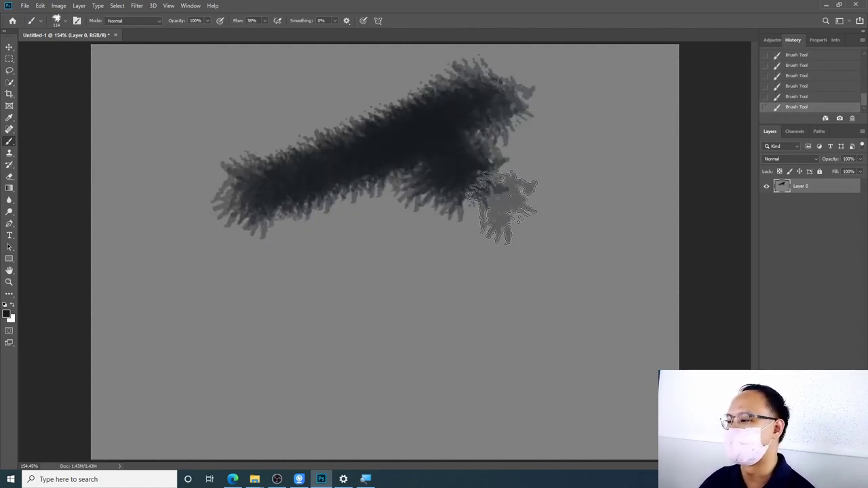
mouse_move(505, 207)
mouse_down()
mouse_move(479, 174)
mouse_move(500, 131)
mouse_move(475, 151)
mouse_move(515, 209)
mouse_move(417, 242)
mouse_move(475, 233)
mouse_up()
key(ctrl+z)
right_click(505, 197)
key(Escape)
key(ctrl+z)
key(ctrl+z)
key(ctrl+z)
key(ctrl+z)
key(ctrl+z)
key(ctrl+z)
key(ctrl+z)
key(ctrl+z)
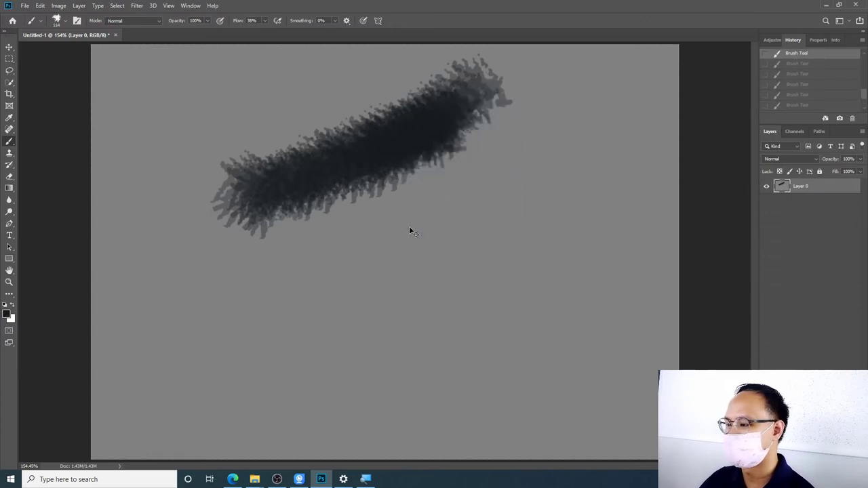
key(ctrl+z)
key(ctrl+z)
key(ctrl+z)
key(ctrl+z)
key(ctrl+z)
key(ctrl+z)
right_click(506, 196)
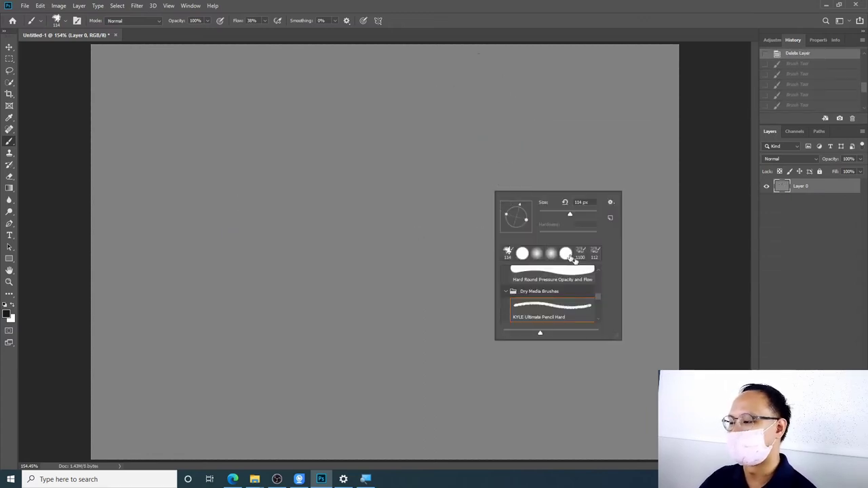
Choose the KYLE Ultimate Charcoal Pencil brush and dab charcoal texture onto the canvas.
scroll(587, 291, down, 2)
scroll(587, 291, down, 2)
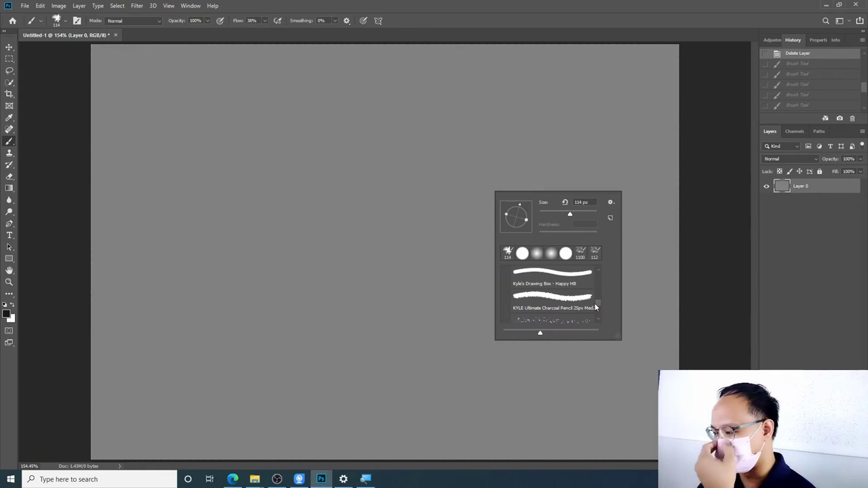
click(584, 296)
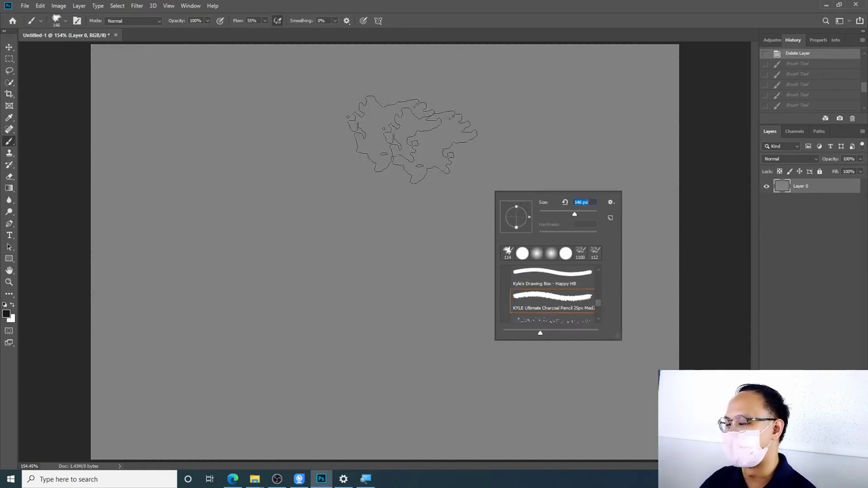
click(344, 174)
Paint charcoal arcs, a dark blob and a curve, then undo most of them.
mouse_move(346, 179)
mouse_down()
mouse_move(422, 175)
mouse_move(397, 170)
mouse_move(446, 96)
mouse_move(515, 109)
mouse_move(542, 143)
mouse_up()
mouse_move(576, 190)
mouse_down()
mouse_move(573, 227)
mouse_move(546, 272)
mouse_up()
mouse_move(550, 183)
mouse_down()
mouse_move(536, 135)
mouse_move(569, 169)
mouse_move(583, 203)
mouse_up()
drag(597, 302, 610, 328)
mouse_move(501, 384)
mouse_down()
mouse_move(359, 322)
mouse_move(369, 349)
mouse_move(301, 234)
mouse_move(349, 197)
mouse_move(474, 271)
mouse_move(434, 312)
mouse_move(552, 291)
mouse_up()
mouse_move(329, 251)
mouse_down()
mouse_move(416, 224)
mouse_move(552, 348)
mouse_up()
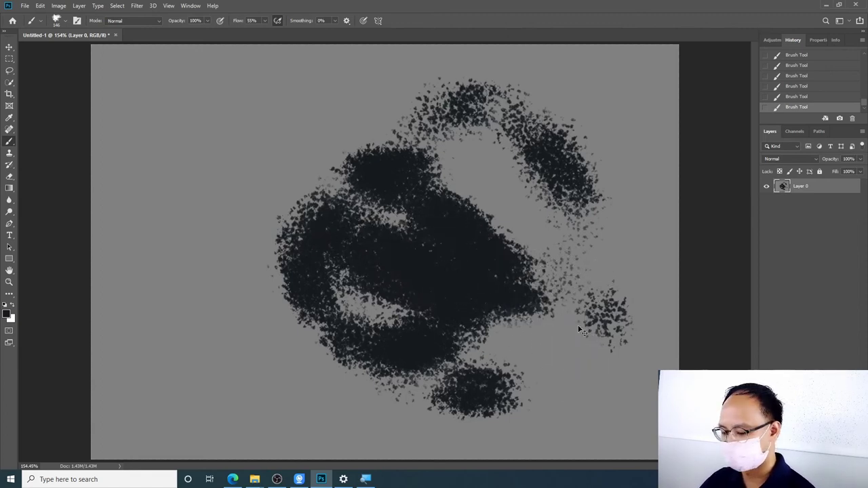
key(ctrl+z)
key(ctrl+z)
key(ctrl+z)
key(ctrl+z)
key(ctrl+z)
key(ctrl+z)
key(ctrl+z)
key(ctrl+z)
key(ctrl+z)
key(ctrl+z)
key(ctrl+z)
key(ctrl+z)
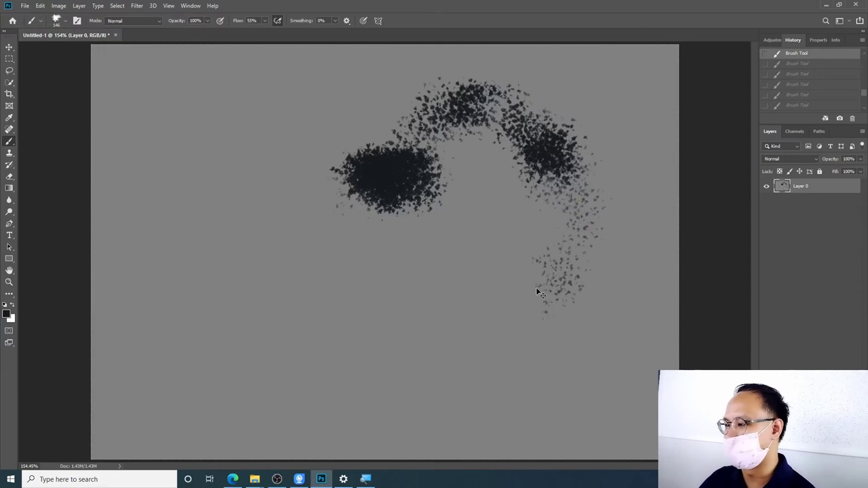
key(ctrl+z)
key(ctrl+z)
key(ctrl+z)
key(ctrl+z)
key(ctrl+z)
key(ctrl+z)
key(ctrl+z)
key(ctrl+z)
key(ctrl+z)
key(ctrl+z)
key(ctrl+z)
key(ctrl+z)
key(ctrl+z)
key(ctrl+z)
Switch the charcoal brush to the General Brushes Hard Round preset at 100% hardness.
right_click(420, 126)
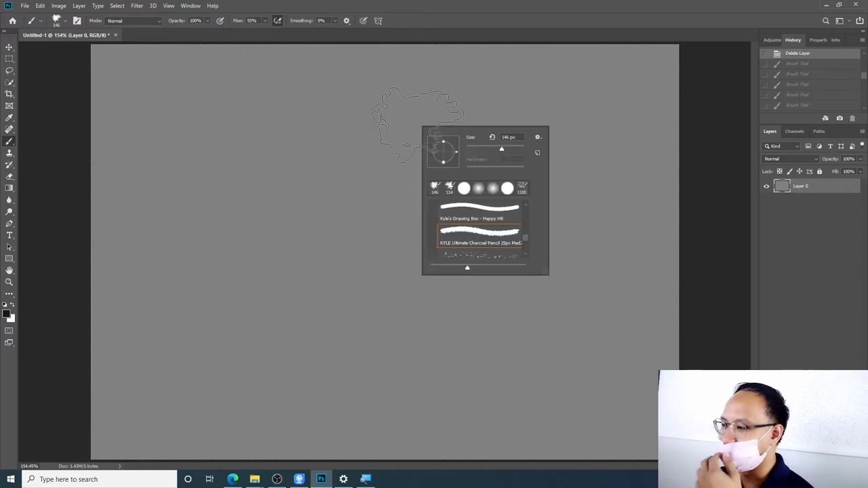
click(538, 137)
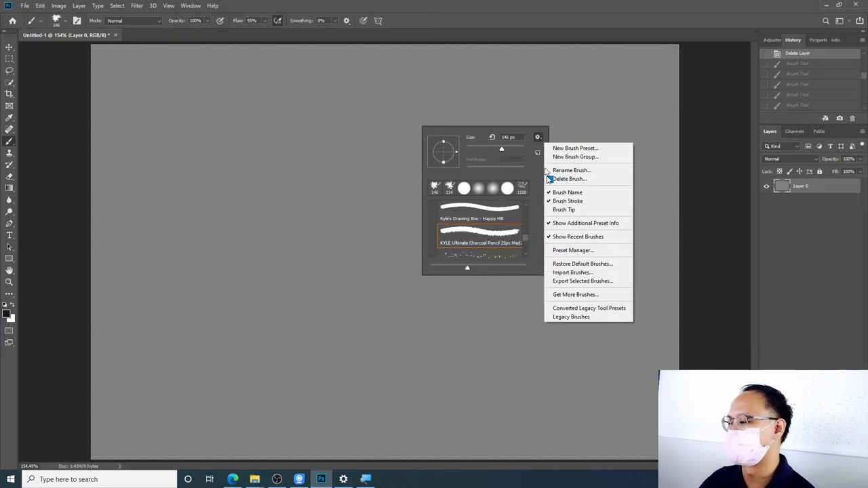
click(539, 138)
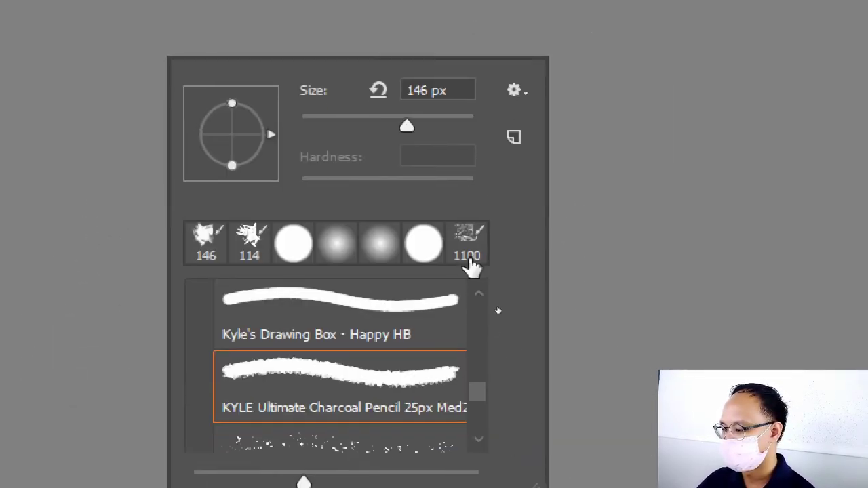
click(514, 89)
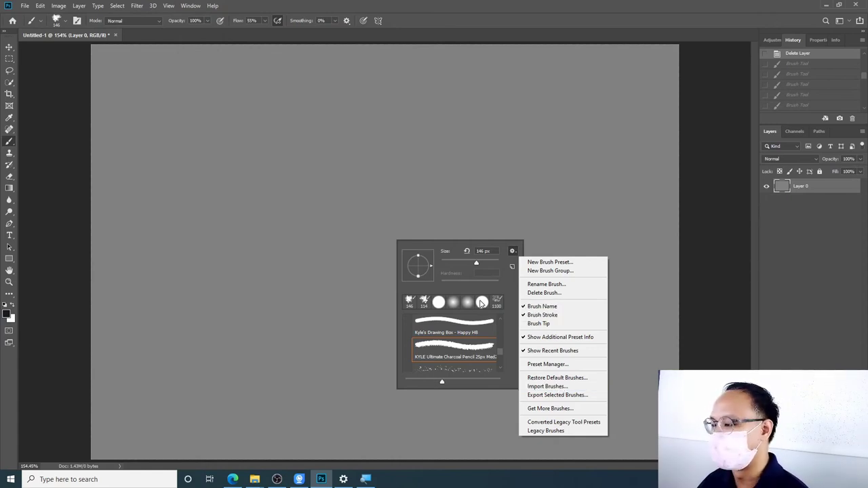
click(501, 355)
drag(501, 359, 500, 319)
click(467, 354)
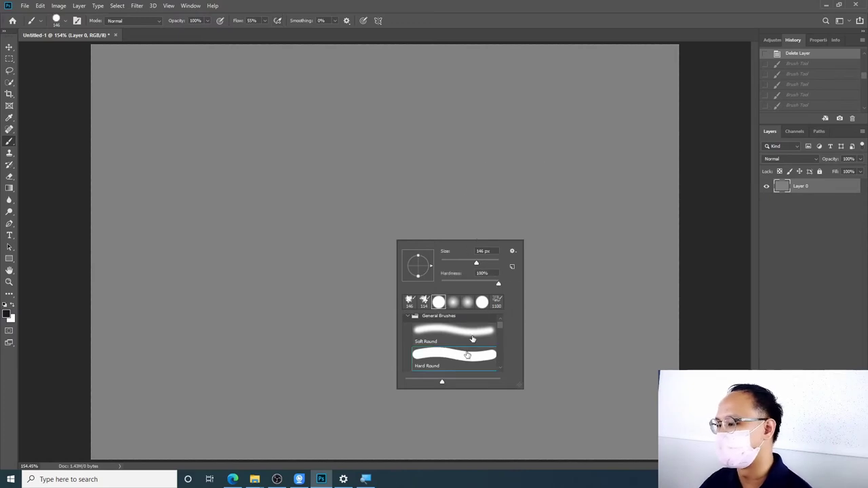
Shrink the Hard Round brush and add a new empty Layer 1 above Layer 0.
click(405, 192)
key(bracketleft)
key(bracketleft)
key(bracketleft)
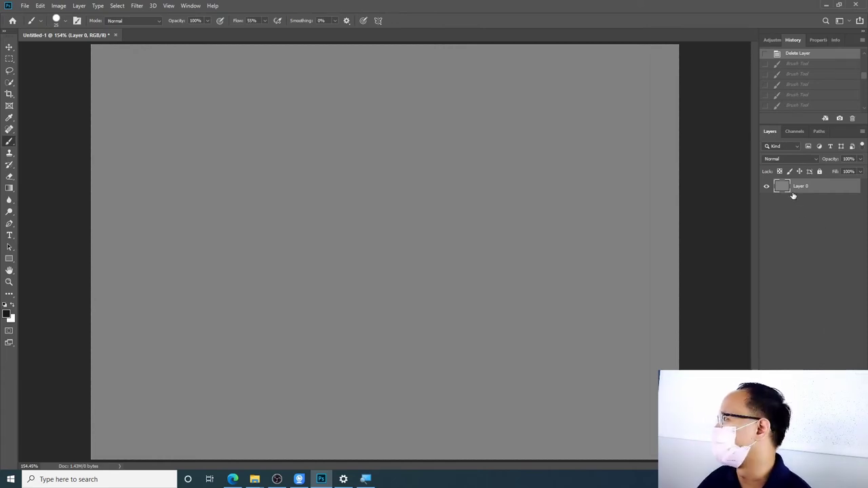
key(ctrl+shift+alt+n)
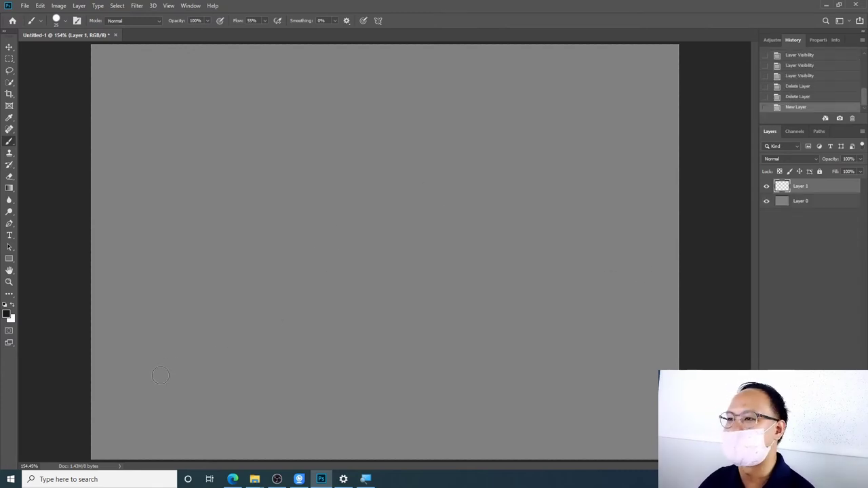
Paint a thick black arc on Layer 1, toggle its visibility, then draw a looped shape.
mouse_move(153, 370)
mouse_down()
mouse_move(187, 304)
mouse_move(509, 107)
mouse_up()
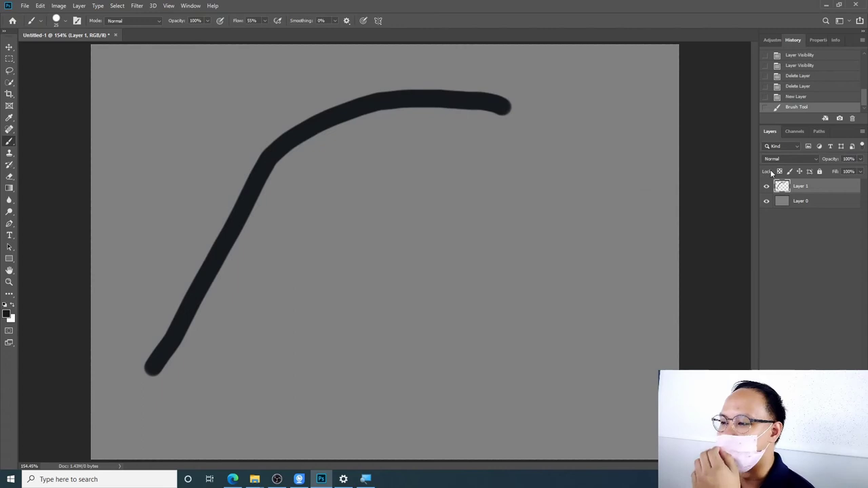
click(766, 186)
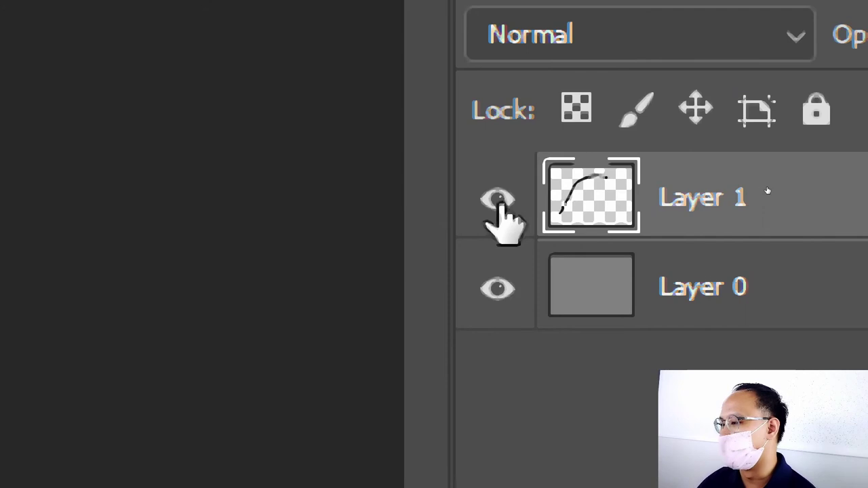
click(498, 200)
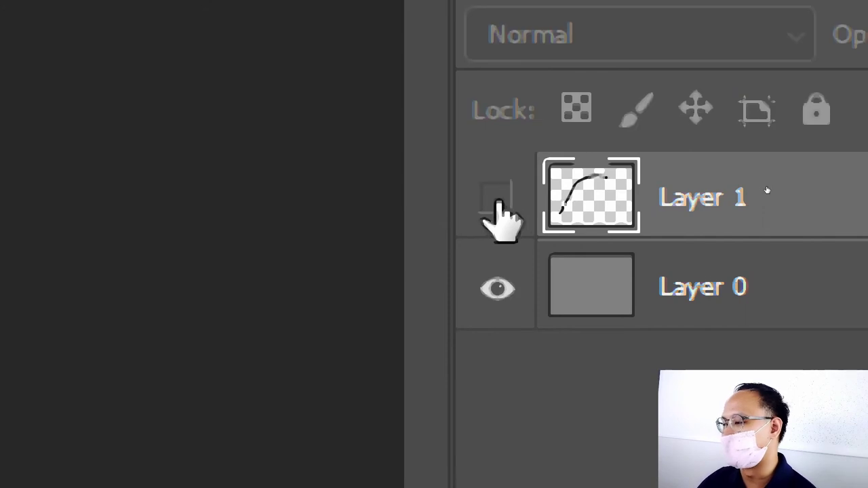
click(498, 204)
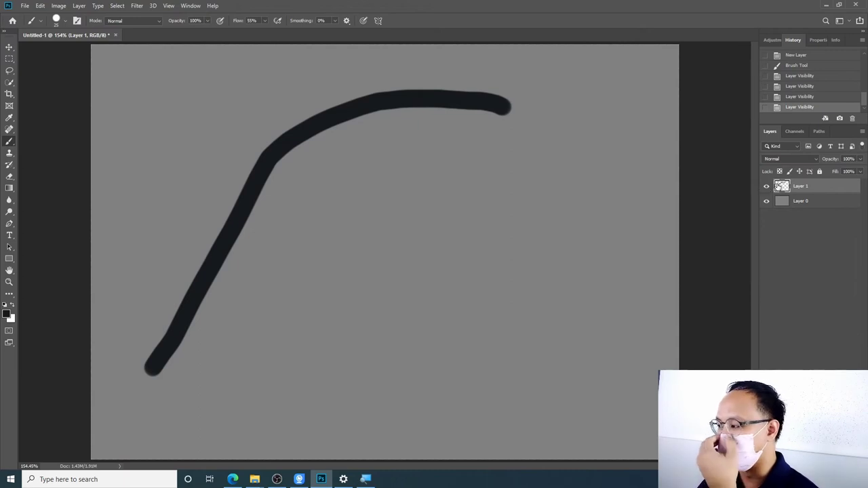
mouse_move(401, 127)
mouse_down()
mouse_move(384, 156)
mouse_move(540, 175)
mouse_move(457, 140)
mouse_move(423, 156)
mouse_move(386, 132)
mouse_up()
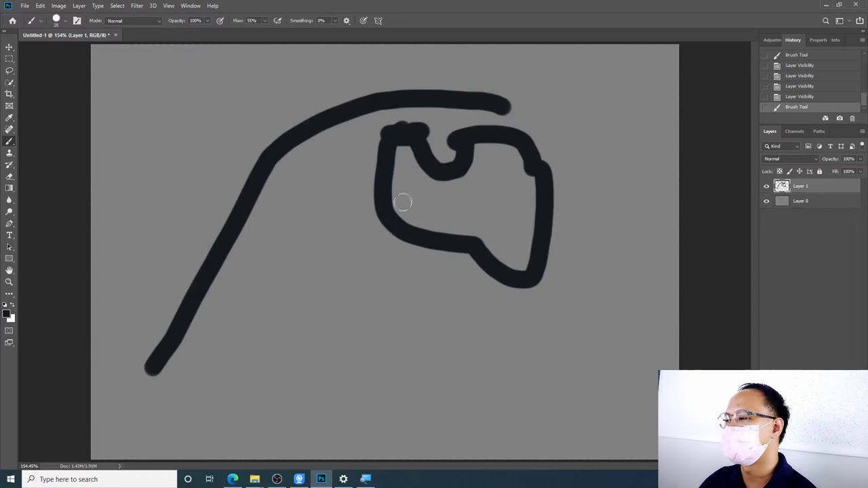
Paint and undo two strokes, then add a dense zigzag scribble and a leftward stroke.
drag(435, 56, 406, 282)
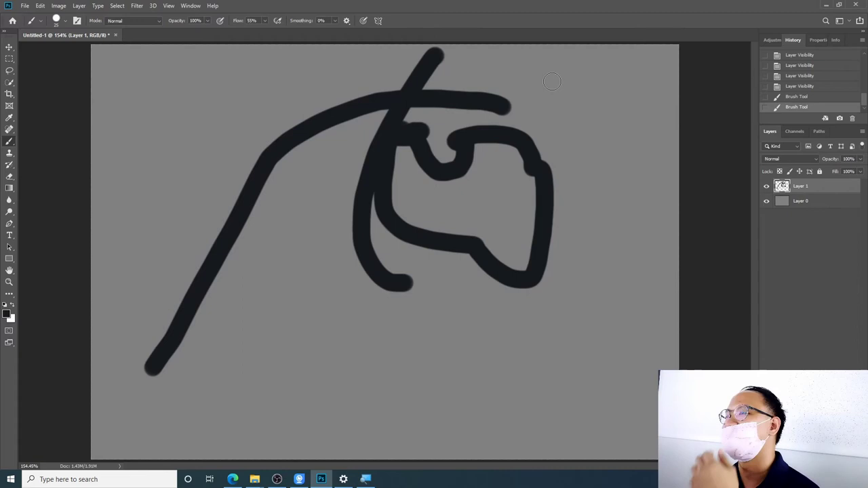
key(ctrl+z)
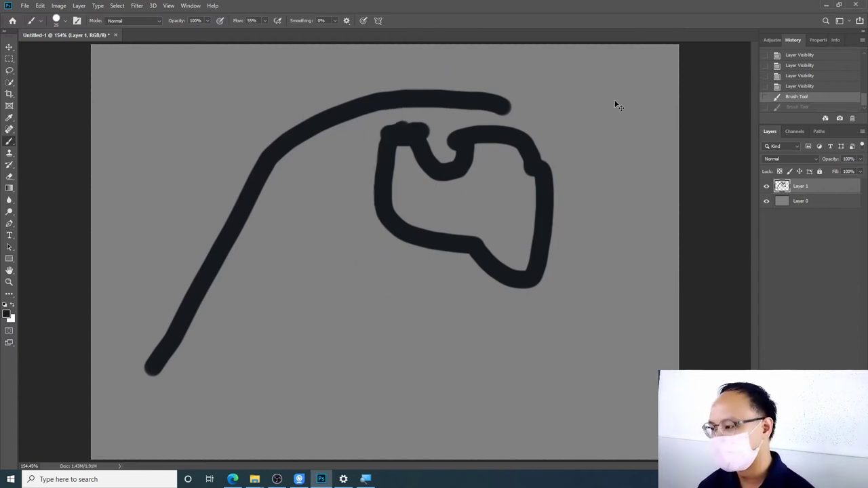
key(ctrl+z)
drag(240, 321, 536, 283)
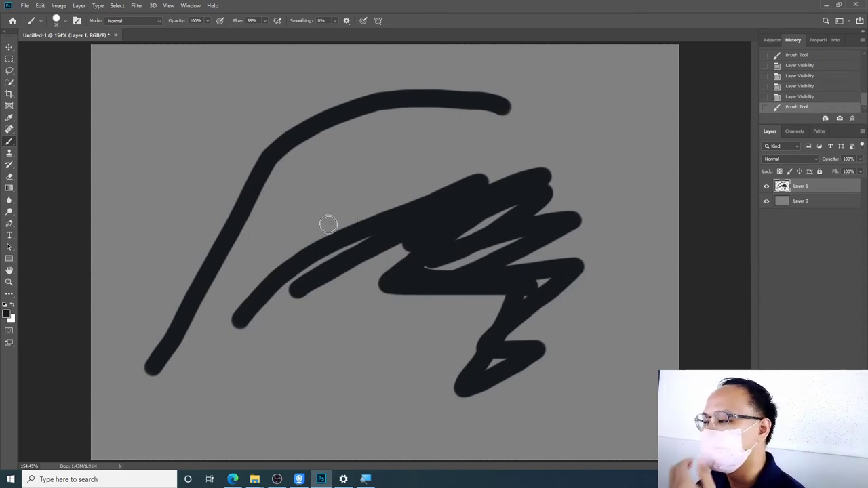
drag(447, 152, 326, 192)
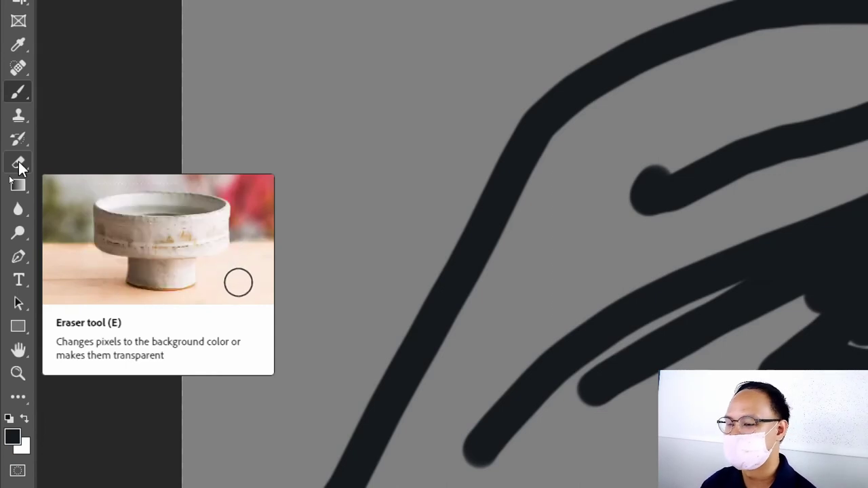
click(20, 167)
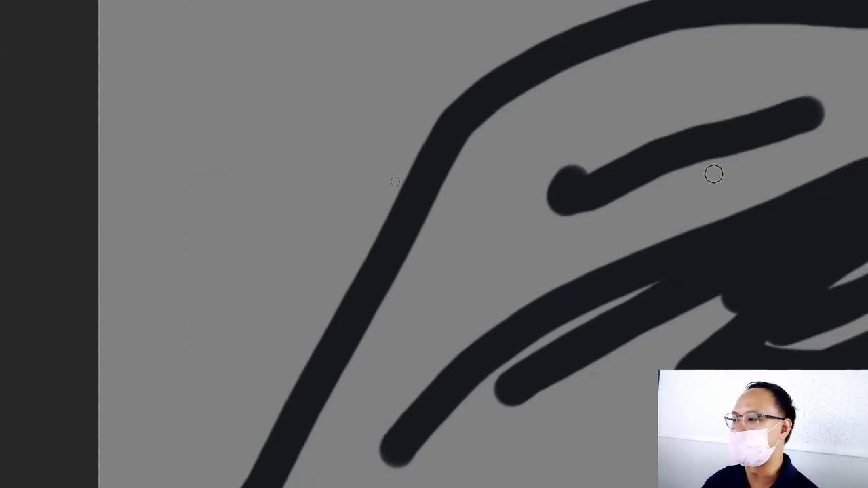
drag(697, 90, 641, 388)
mouse_move(785, 169)
mouse_down()
mouse_move(692, 329)
mouse_move(467, 128)
mouse_up()
mouse_move(552, 283)
mouse_down()
mouse_move(304, 186)
mouse_move(486, 228)
mouse_move(658, 74)
mouse_move(767, 110)
mouse_move(658, 139)
mouse_move(680, 245)
mouse_up()
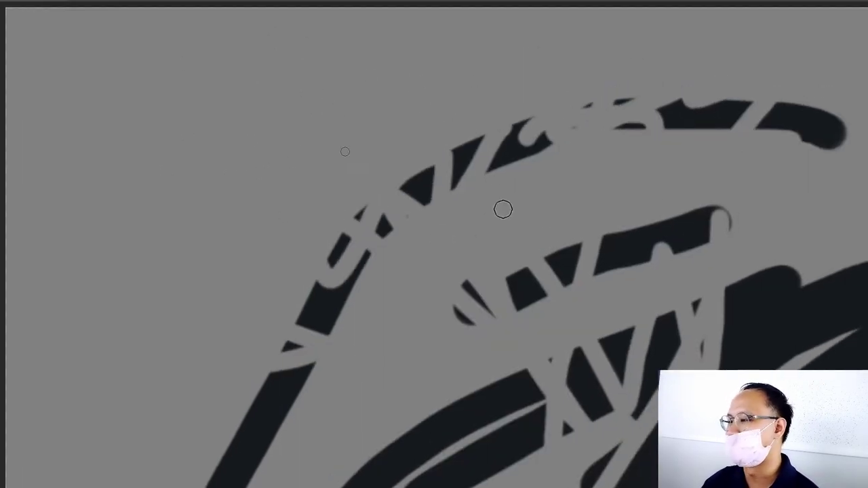
right_click(514, 155)
click(639, 345)
key(Return)
drag(379, 203, 439, 200)
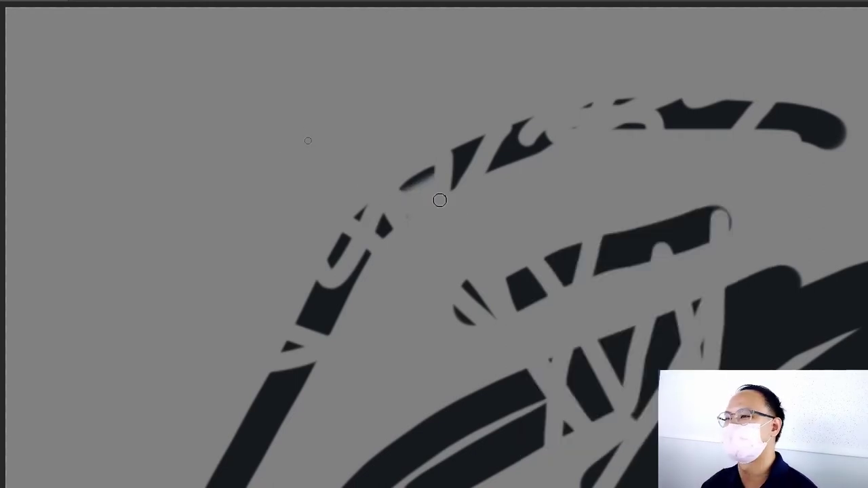
key(ctrl+z)
key(ctrl+z)
key(ctrl+z)
key(ctrl+z)
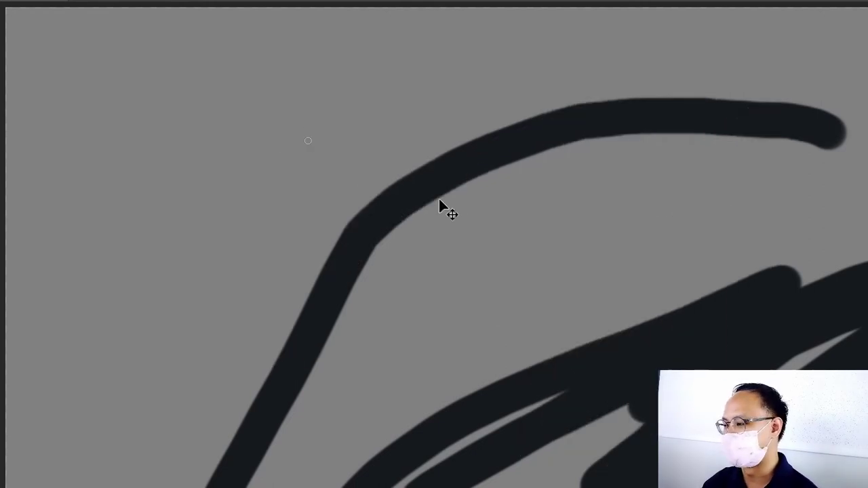
key(ctrl+minus)
key(ctrl+minus)
key(ctrl+minus)
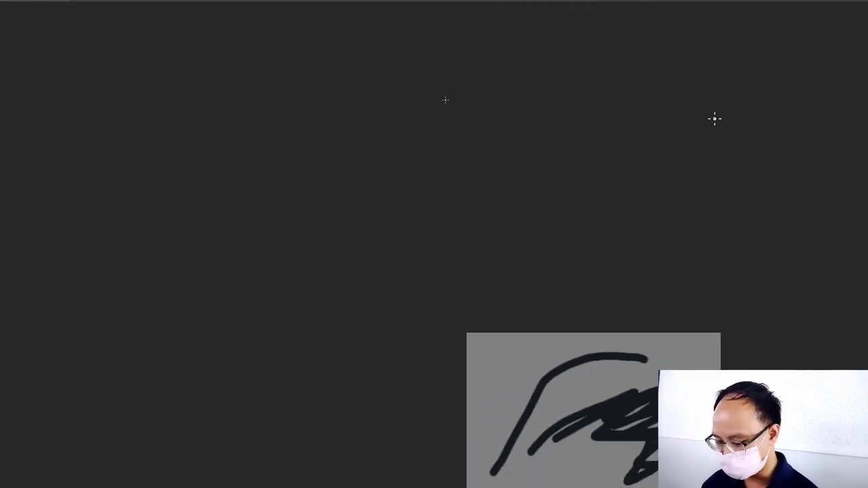
key(ctrl+0)
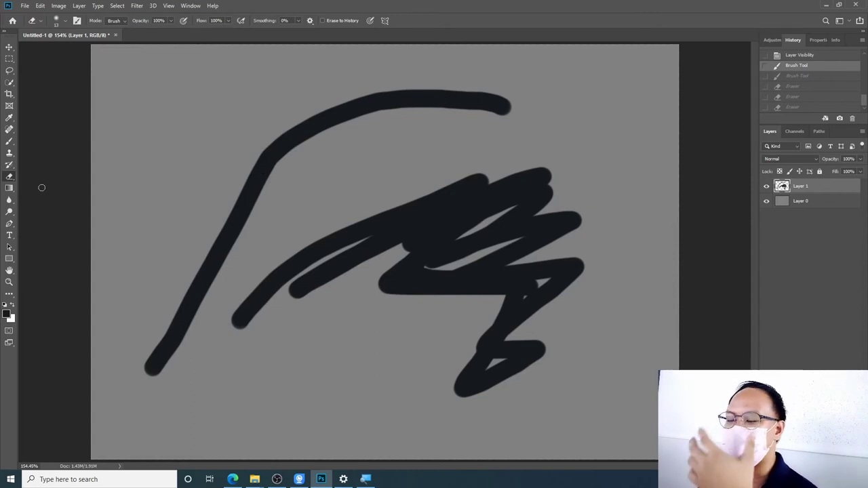
click(9, 144)
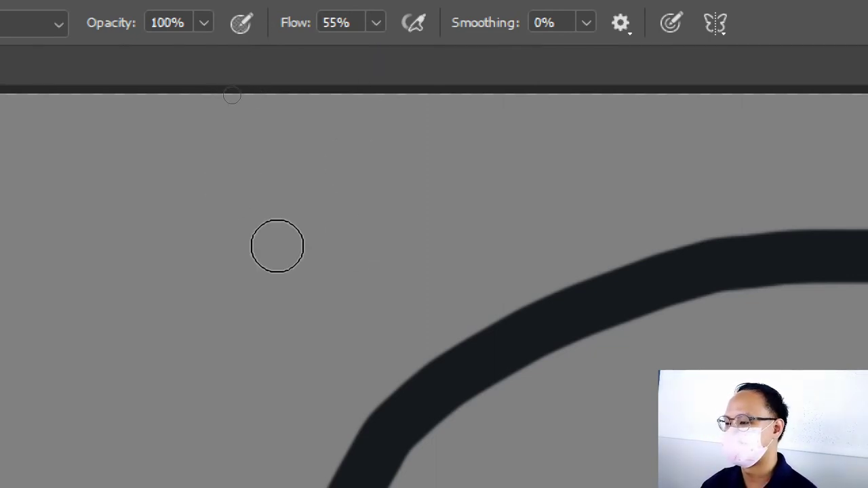
scroll(272, 209, down, 2)
scroll(271, 209, down, 1)
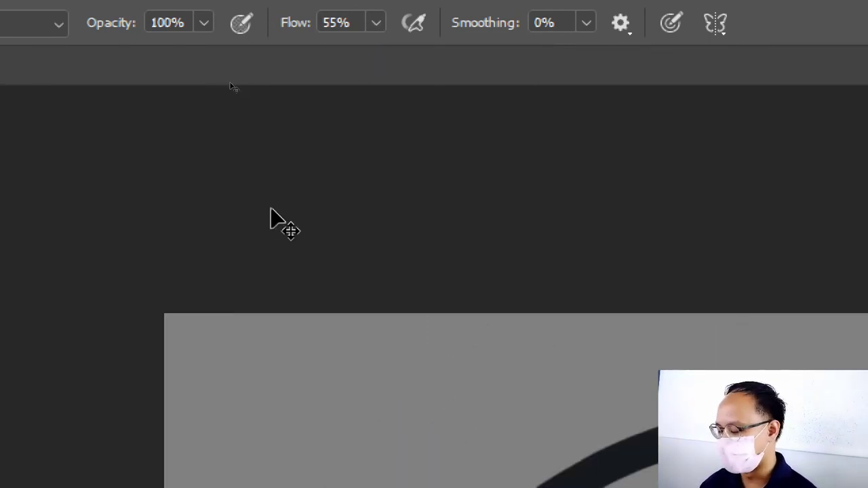
scroll(271, 209, up, 3)
scroll(270, 208, down, 2)
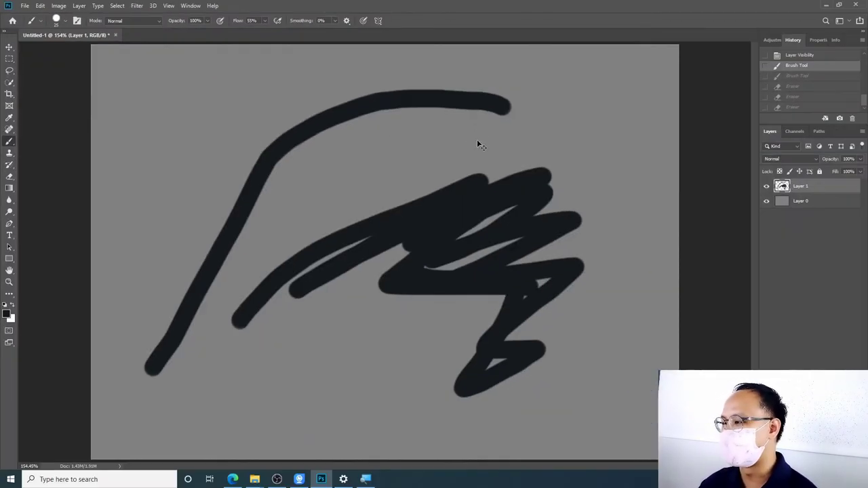
Undo the last strokes, show Layer 1, then paint long black diagonals and a looping scribble.
key(ctrl+z)
key(ctrl+z)
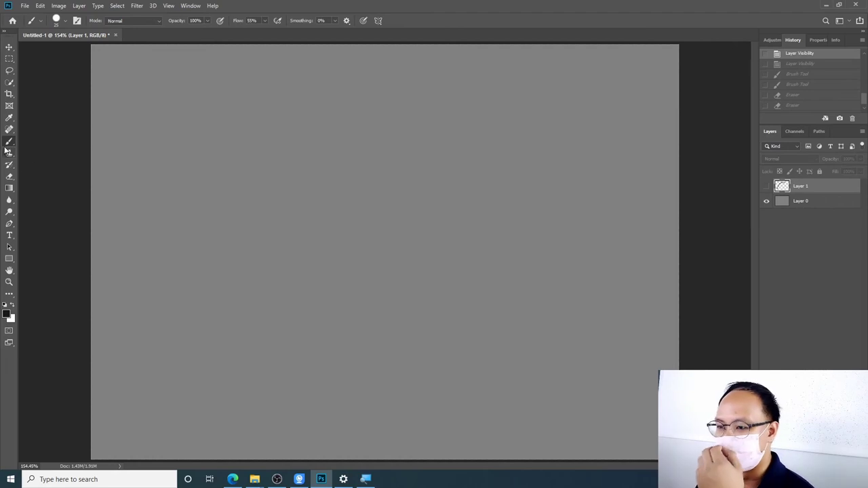
click(766, 186)
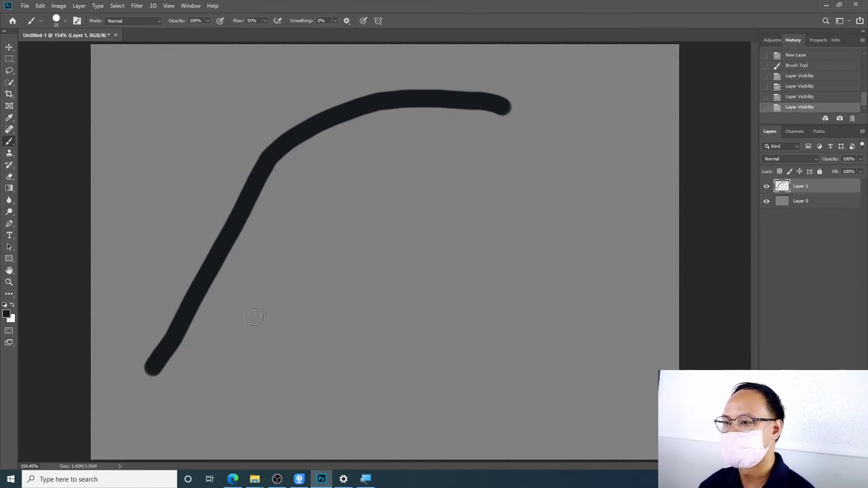
drag(250, 332, 594, 175)
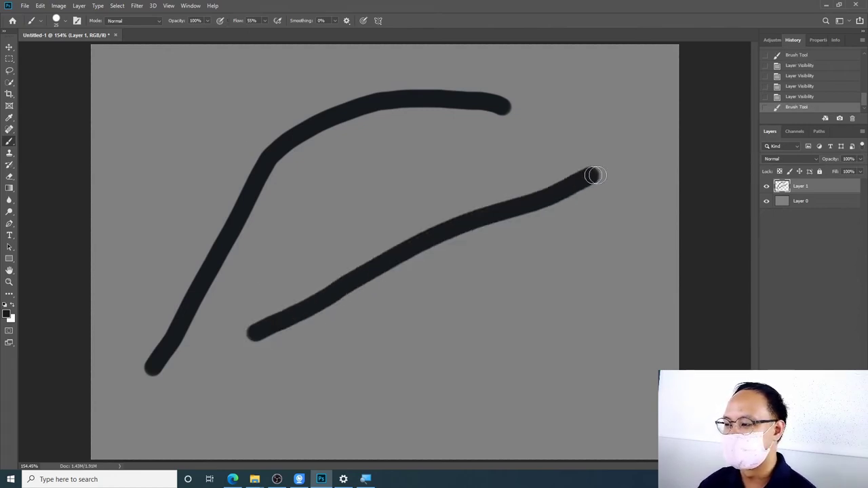
mouse_move(628, 201)
mouse_down()
mouse_move(400, 303)
mouse_move(563, 283)
mouse_up()
mouse_move(570, 318)
mouse_down()
mouse_move(523, 274)
mouse_move(560, 261)
mouse_up()
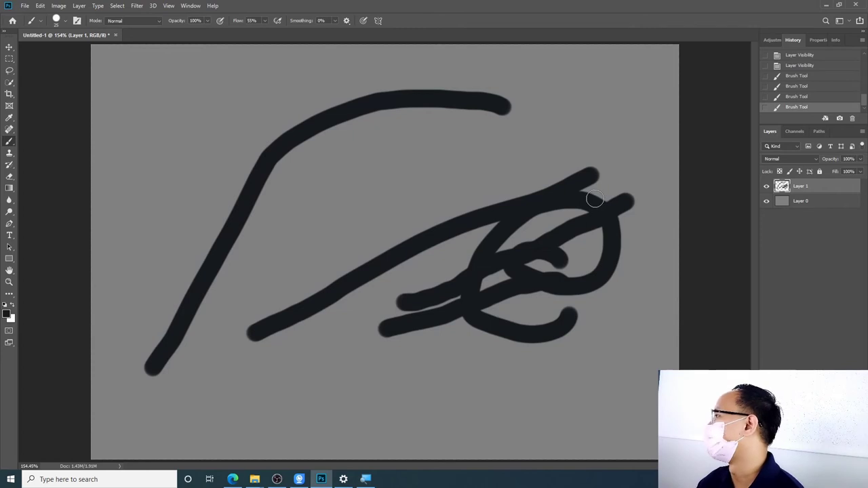
mouse_move(595, 107)
mouse_down()
mouse_move(355, 174)
mouse_move(342, 202)
mouse_up()
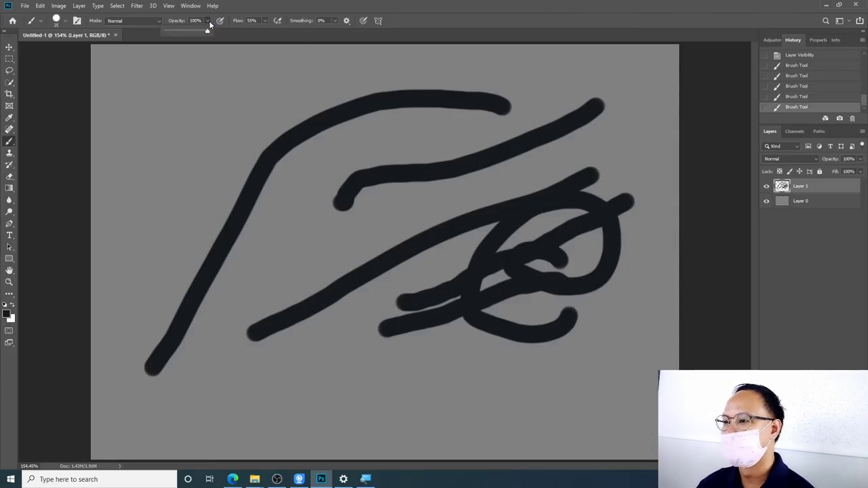
At 25% opacity, build up a soft grey diagonal between the black lines, then restore 100%.
click(176, 31)
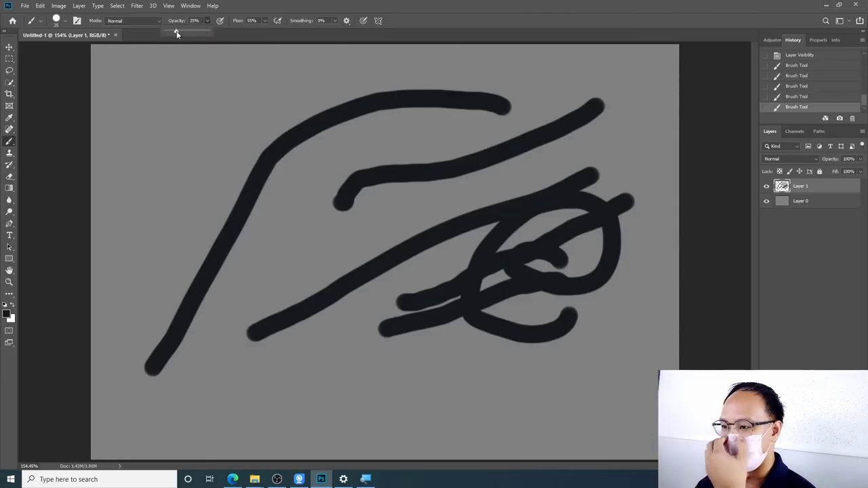
drag(321, 252, 397, 213)
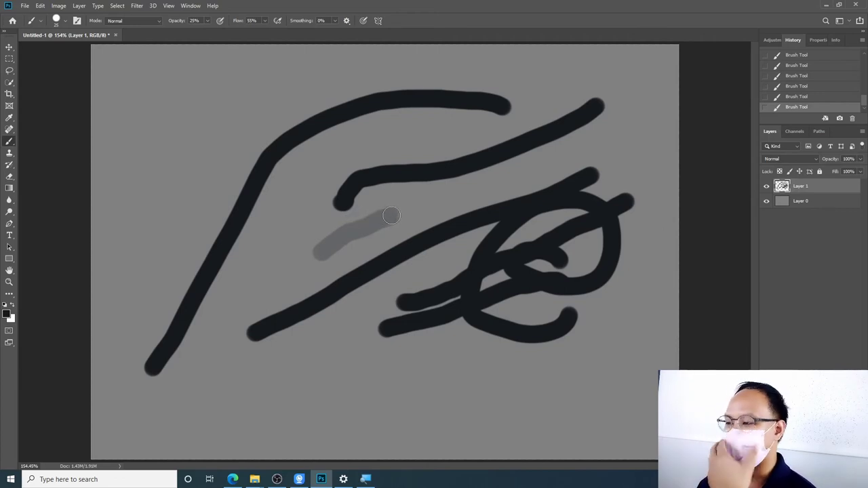
drag(388, 214, 348, 232)
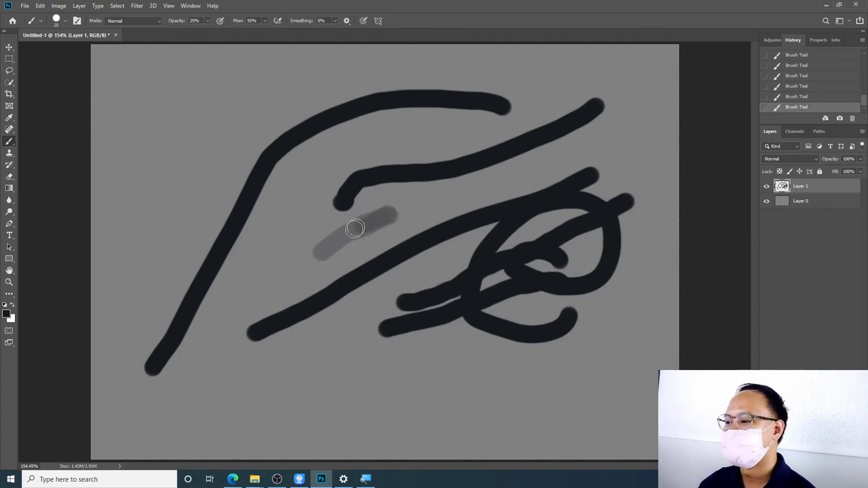
mouse_move(383, 218)
mouse_down()
mouse_move(332, 240)
mouse_move(397, 224)
mouse_move(318, 258)
mouse_move(332, 240)
mouse_move(300, 277)
mouse_move(364, 234)
mouse_move(319, 244)
mouse_move(300, 281)
mouse_up()
mouse_move(394, 215)
mouse_down()
mouse_move(310, 257)
mouse_move(340, 232)
mouse_up()
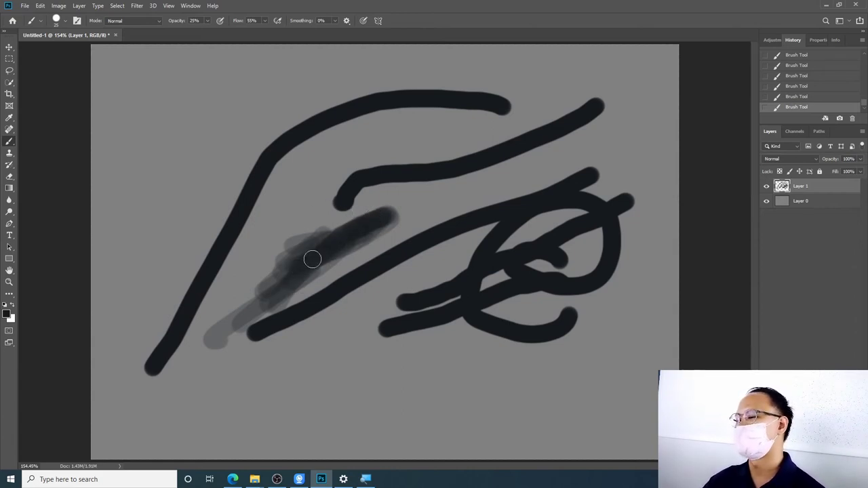
drag(298, 269, 231, 342)
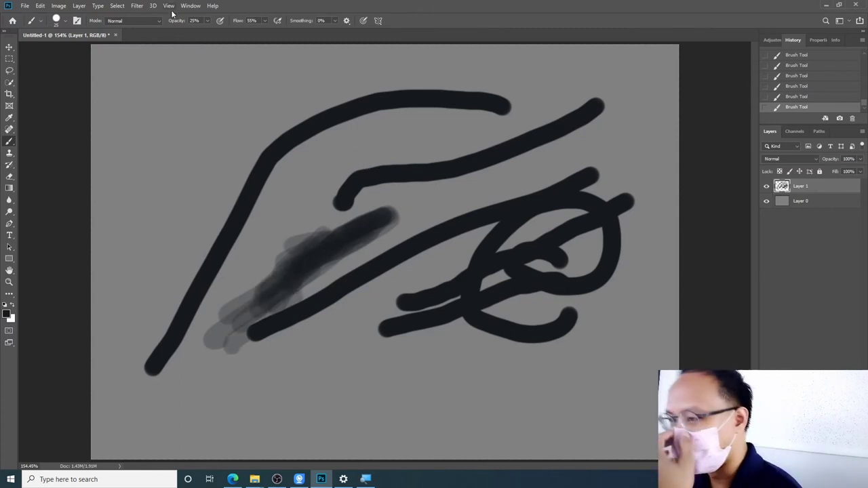
click(206, 21)
drag(214, 32, 314, 32)
At 100% flow, paint a long solid black diagonal and dashes along the top.
click(263, 20)
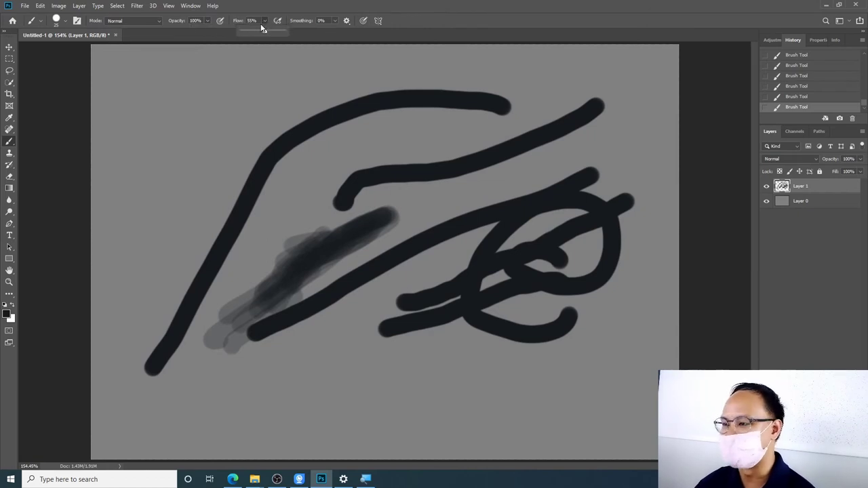
drag(263, 32, 332, 31)
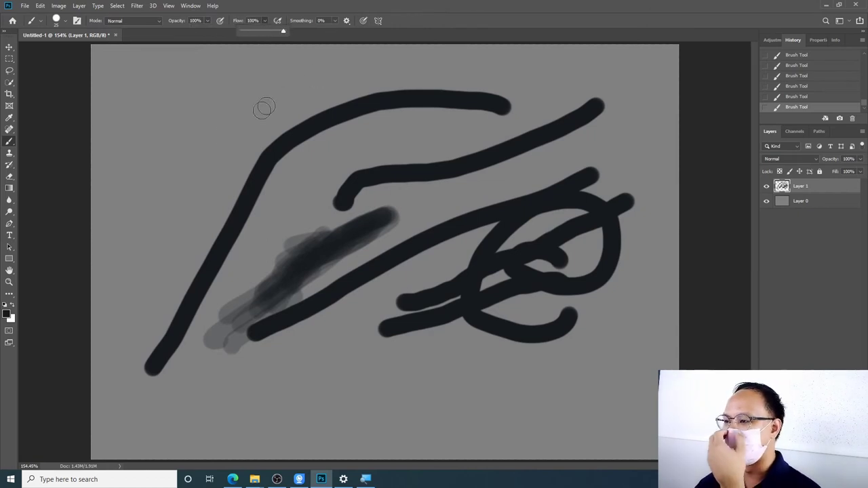
mouse_move(175, 184)
mouse_down()
mouse_move(229, 128)
mouse_move(284, 92)
mouse_move(395, 64)
mouse_move(568, 64)
mouse_up()
drag(585, 66, 625, 68)
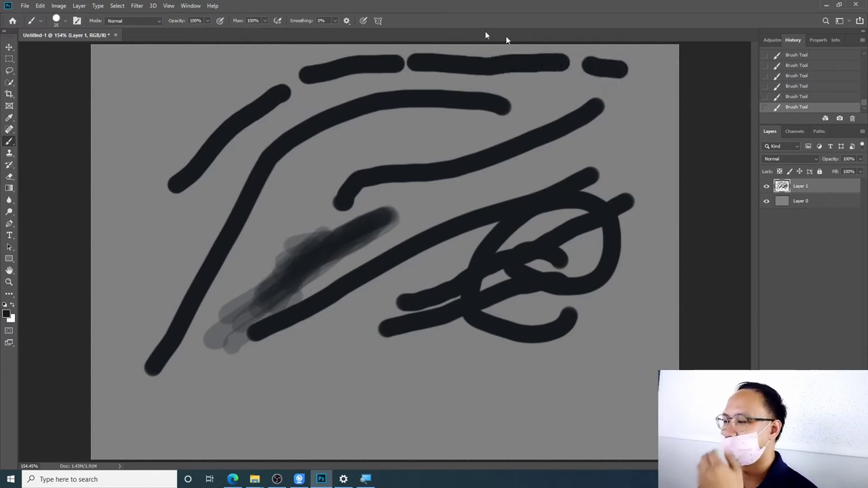
At 13% flow, paint faint grey diagonals beside the upper-left lines.
click(264, 21)
click(227, 31)
mouse_move(229, 259)
mouse_down()
mouse_move(293, 184)
mouse_move(428, 119)
mouse_up()
drag(302, 210, 489, 130)
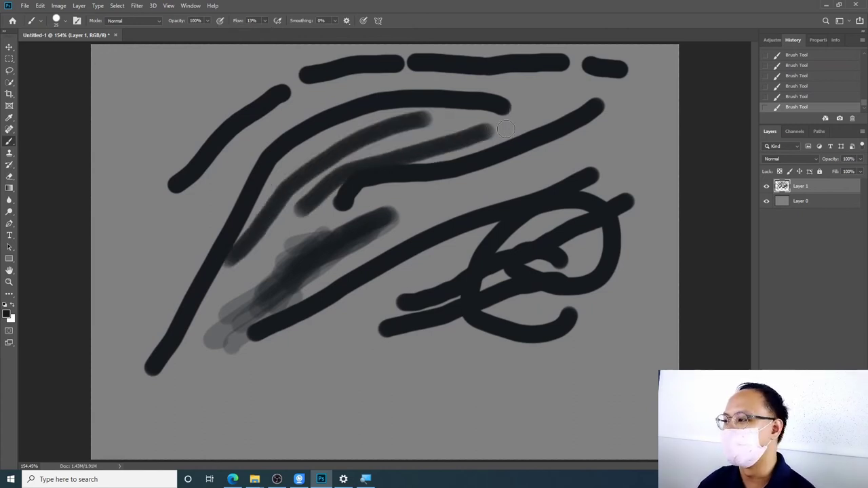
scroll(499, 127, up, 2)
scroll(499, 128, up, 3)
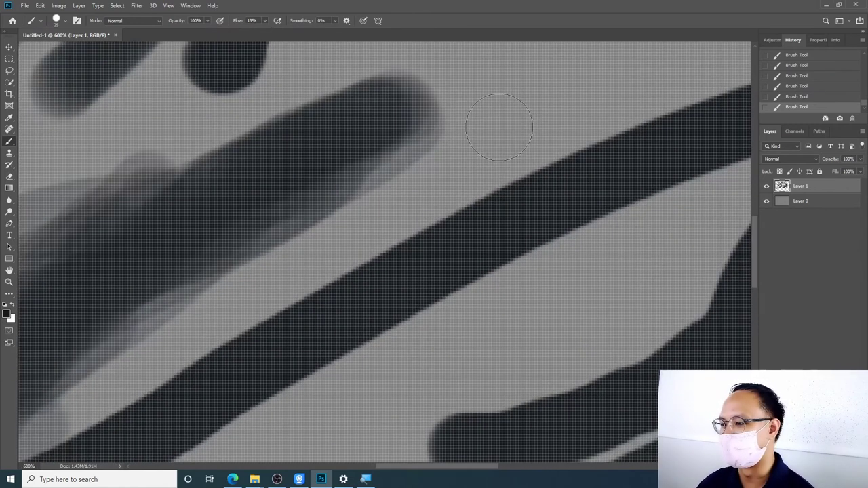
scroll(532, 68, down, 2)
mouse_move(529, 63)
mouse_down()
mouse_move(368, 246)
mouse_move(398, 162)
mouse_up()
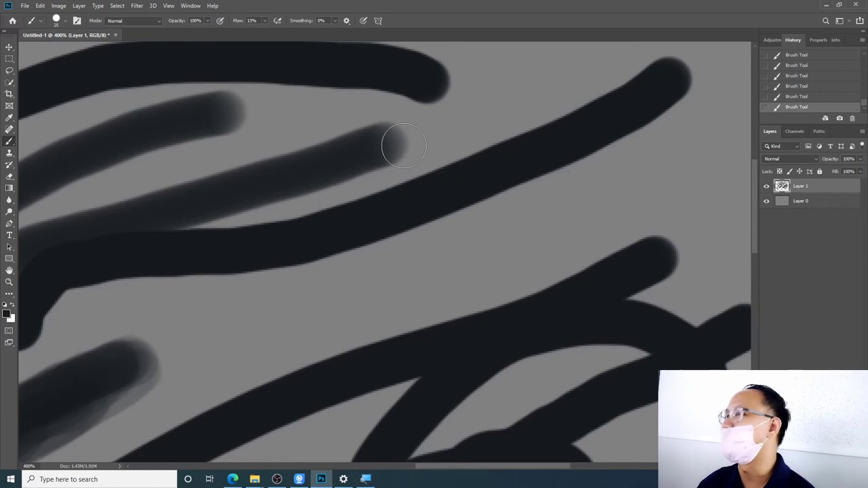
Add soft grey strokes between the black lines, darkening them toward the right edge.
drag(450, 262, 606, 176)
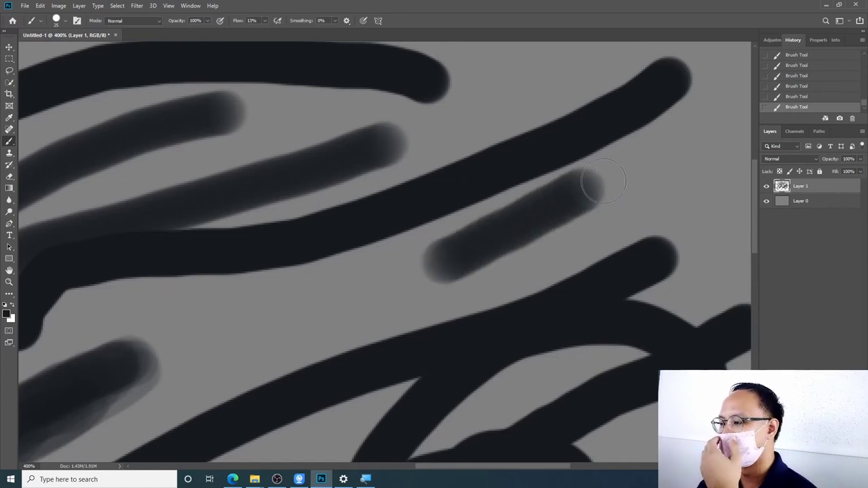
mouse_move(493, 275)
mouse_down()
mouse_move(678, 166)
mouse_move(742, 95)
mouse_up()
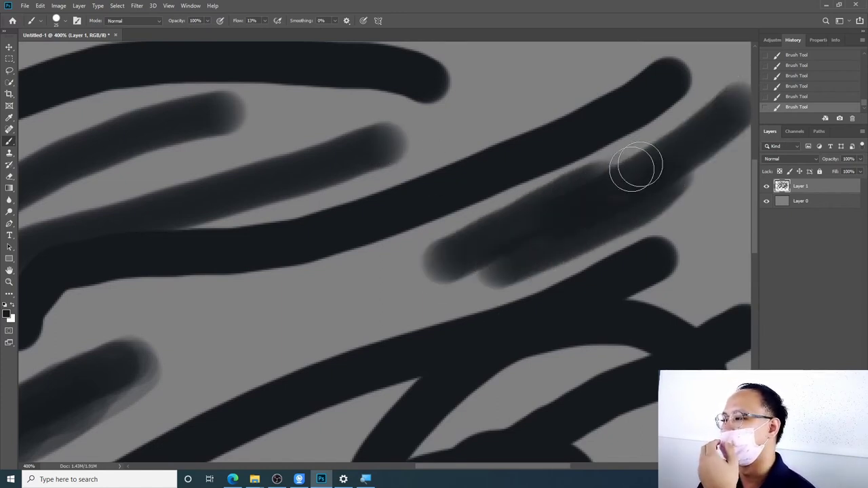
mouse_move(633, 168)
mouse_down()
mouse_move(725, 101)
mouse_move(655, 175)
mouse_up()
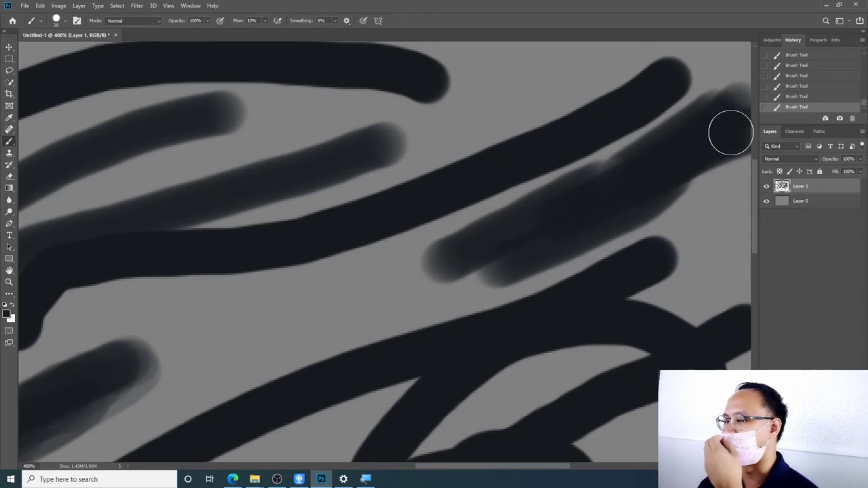
drag(706, 161, 678, 168)
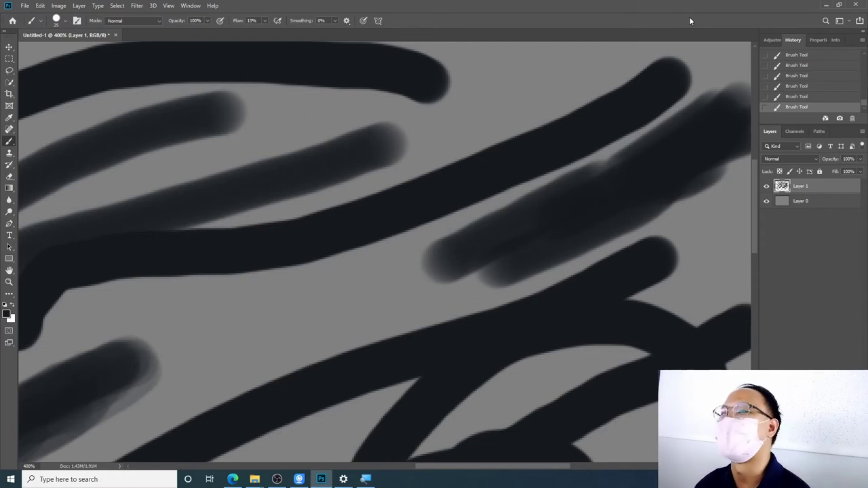
key(ctrl+minus)
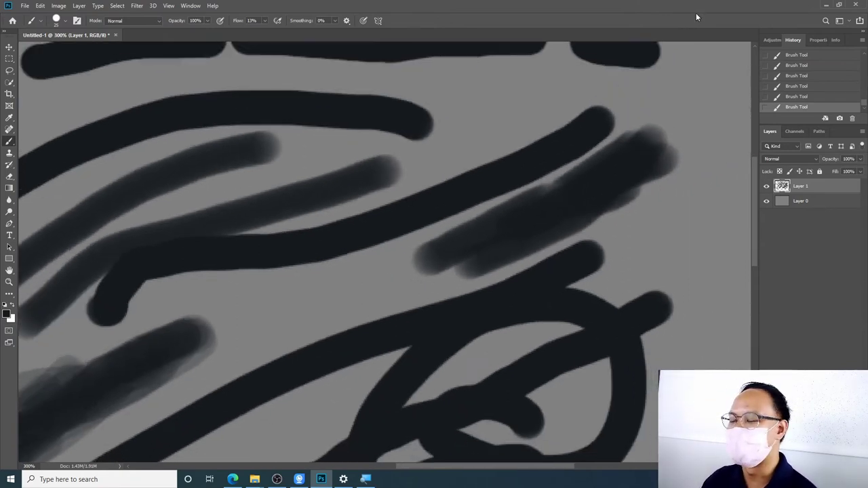
key(ctrl+minus)
key(ctrl+minus)
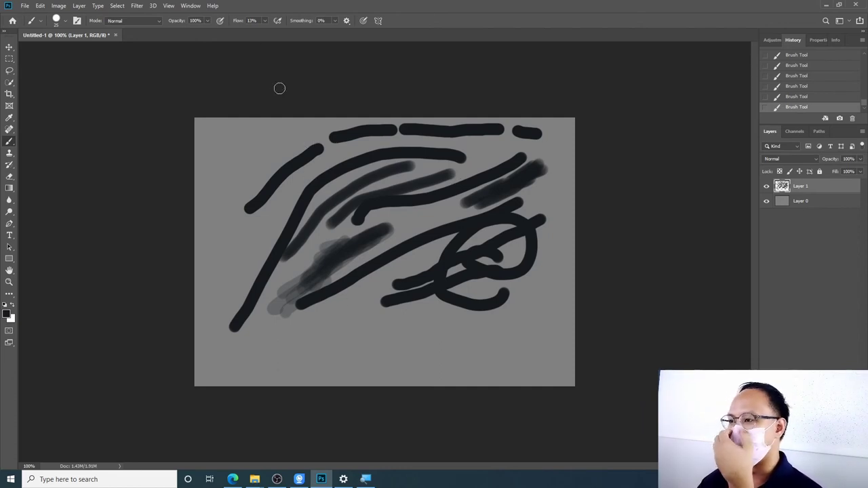
At 6% flow, paint faint diagonals in the lower middle and down the right side.
click(264, 22)
drag(269, 35, 262, 33)
drag(333, 333, 386, 271)
mouse_move(355, 314)
mouse_down()
mouse_move(413, 258)
mouse_move(440, 245)
mouse_up()
drag(392, 278, 493, 219)
drag(410, 259, 543, 183)
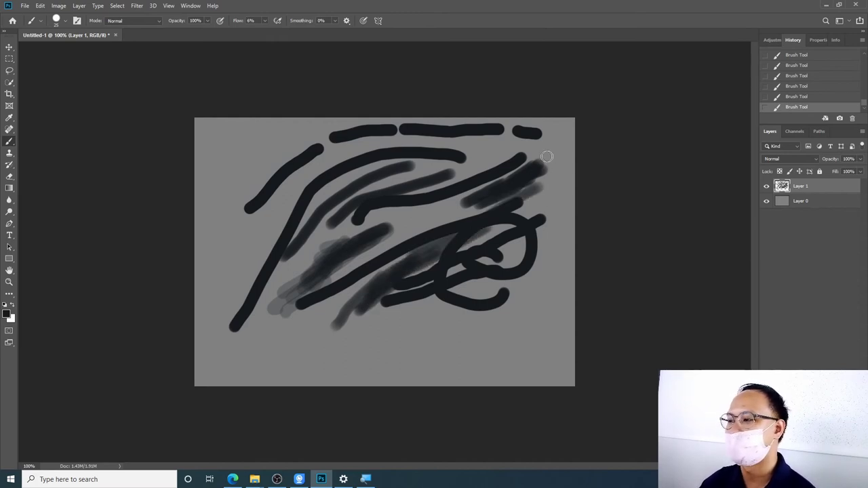
drag(563, 155, 506, 318)
drag(555, 227, 521, 393)
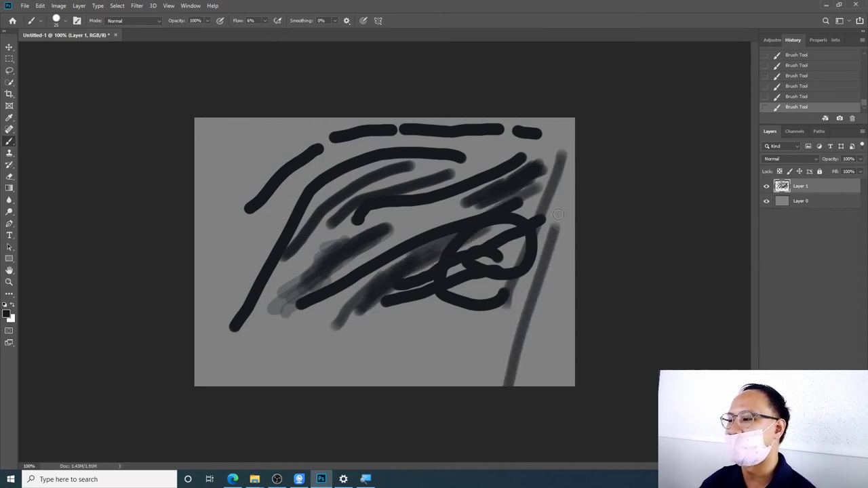
drag(557, 214, 523, 315)
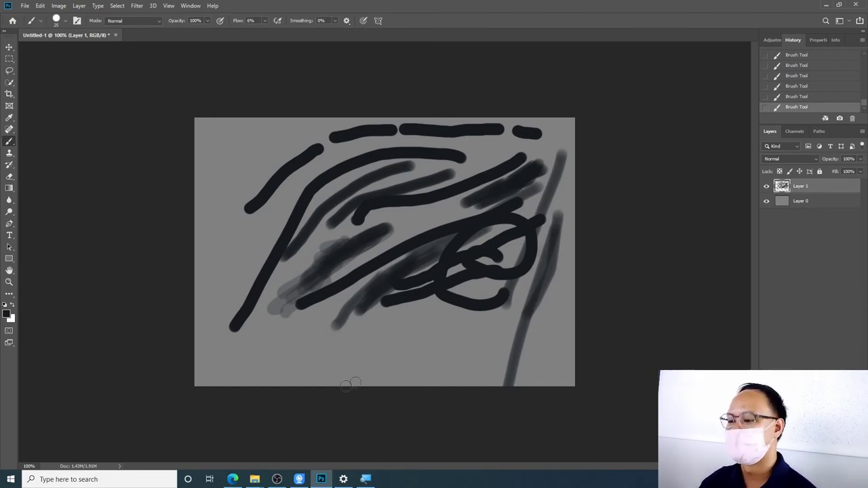
Browse Google Images results for 'pen tablet' in Edge, previewing three tablets, then return to Photoshop.
click(232, 479)
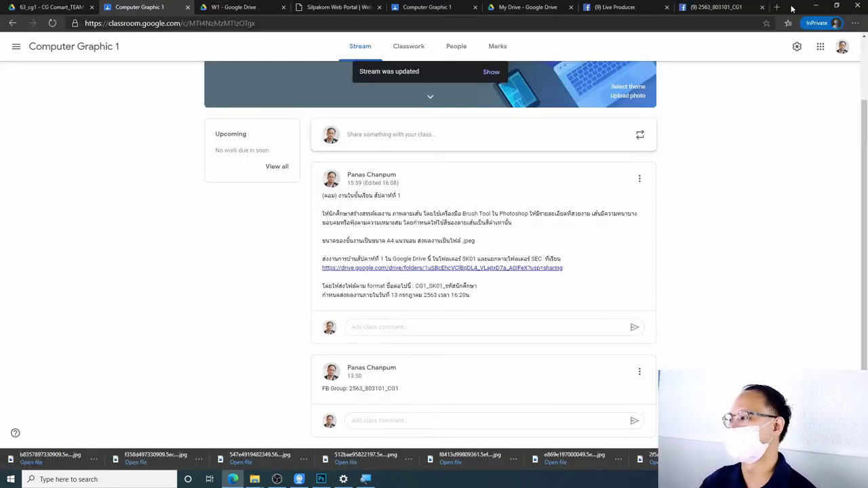
click(773, 9)
text(pen tablet)
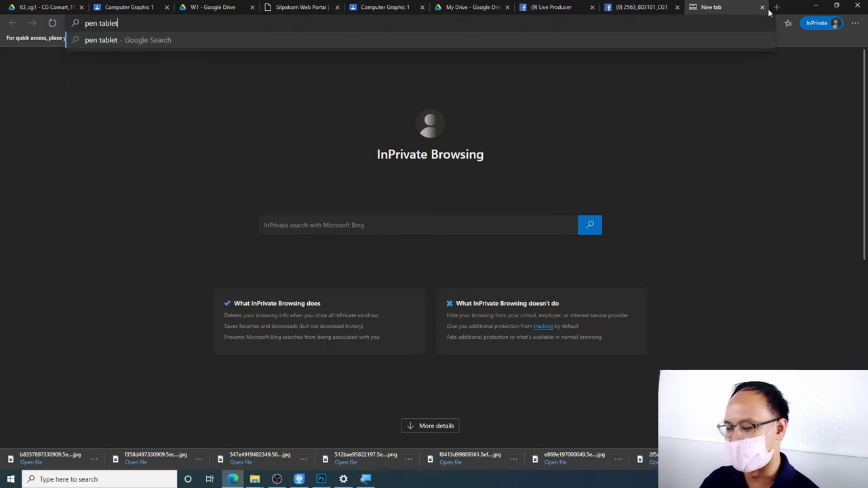
key(Return)
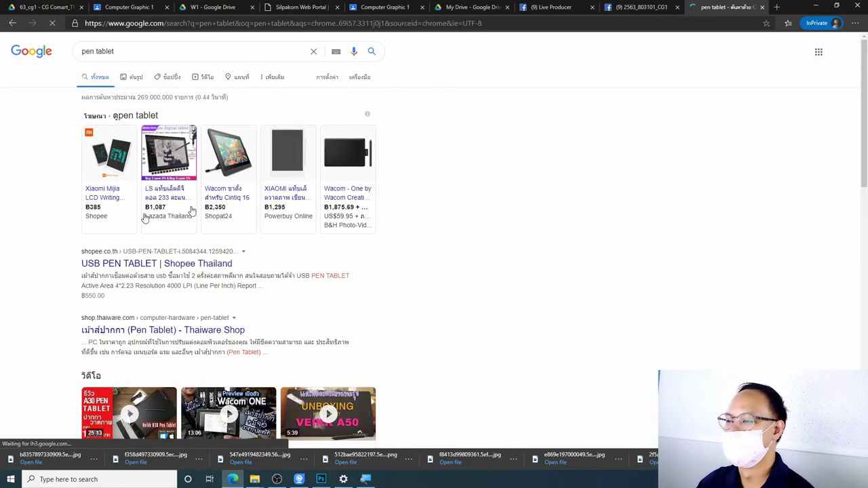
click(132, 77)
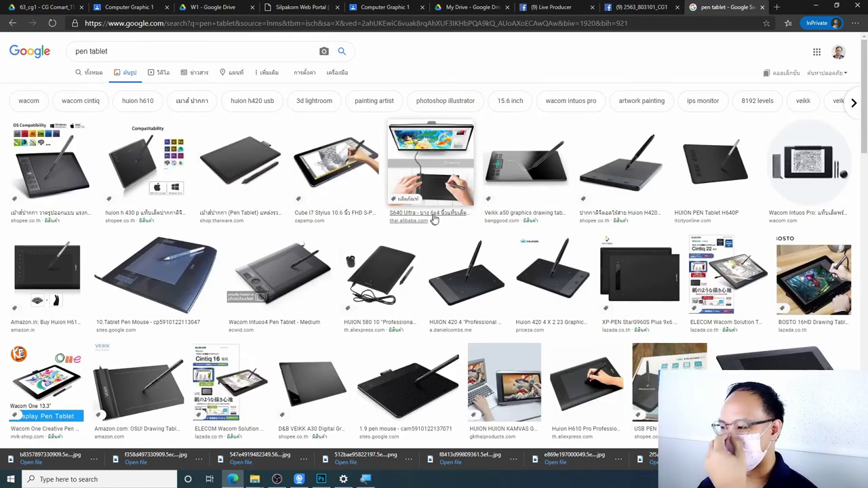
click(354, 176)
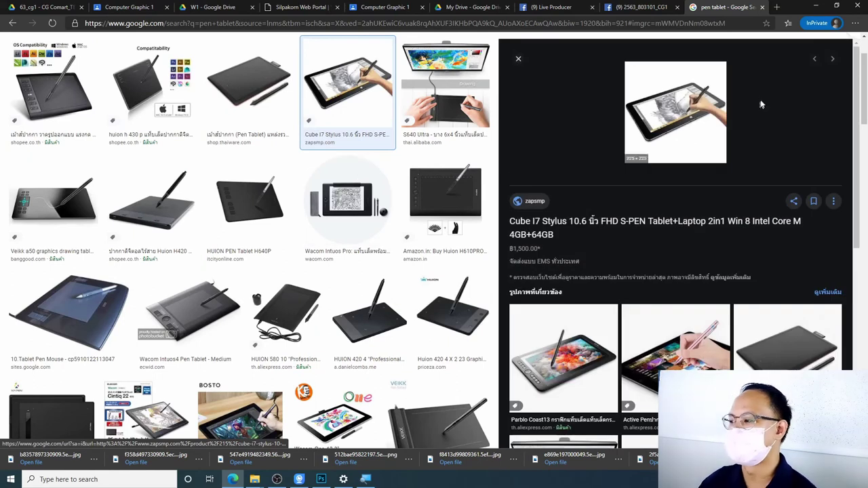
click(325, 217)
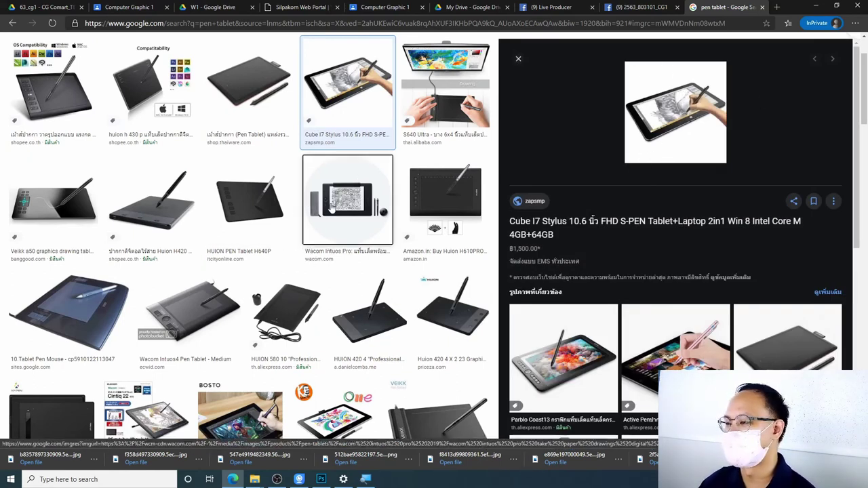
click(246, 219)
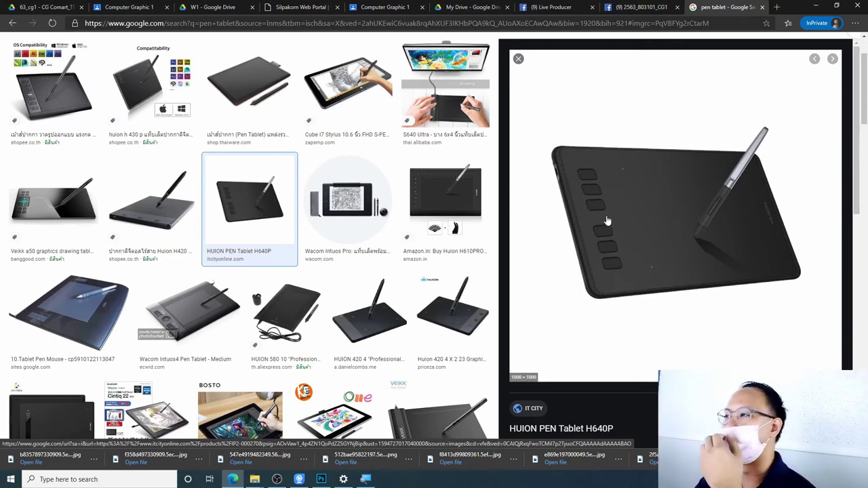
click(320, 478)
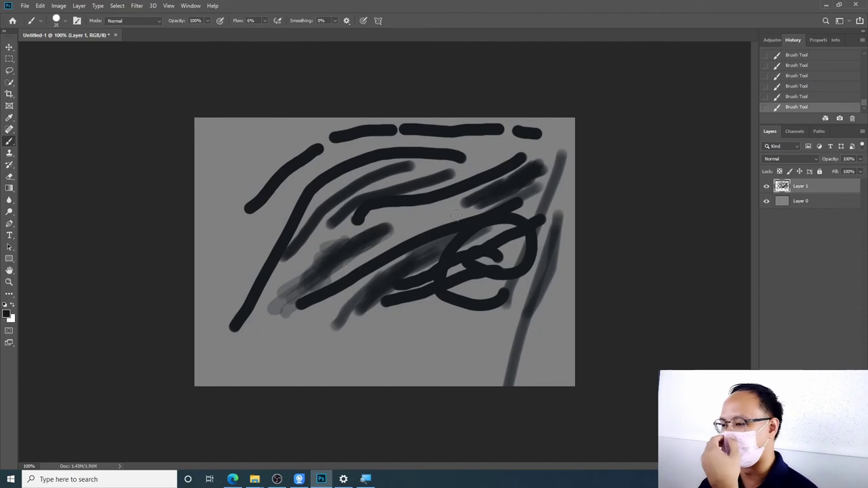
Paint a faint diagonal, undo the recent strokes, and delete the scribbled Layer 1.
drag(476, 202, 318, 275)
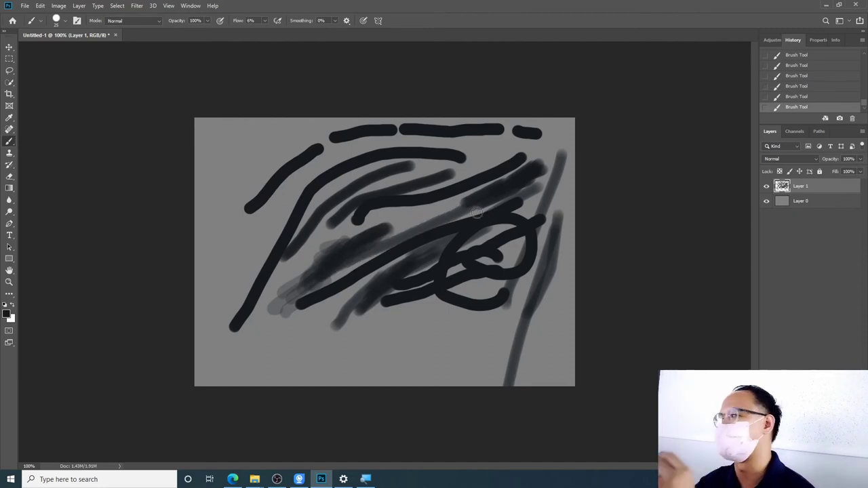
key(ctrl+z)
key(ctrl+z)
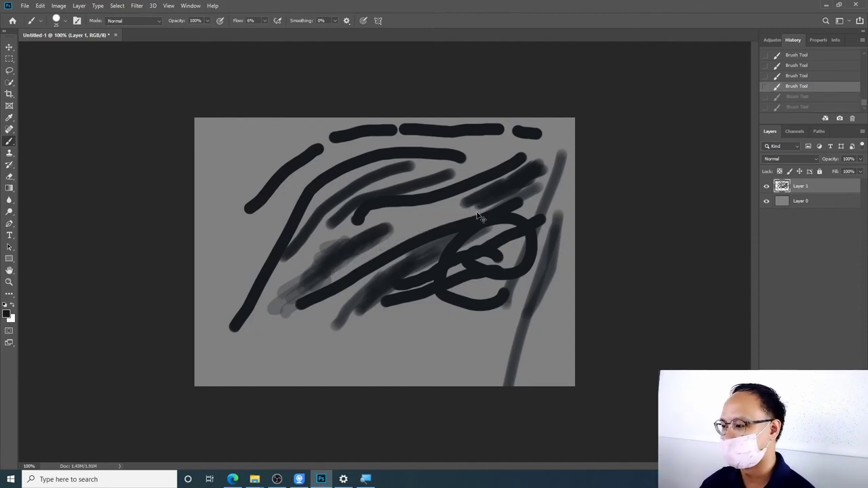
key(ctrl+z)
key(ctrl+z)
key(ctrl+z)
key(ctrl+z)
key(ctrl+z)
key(ctrl+z)
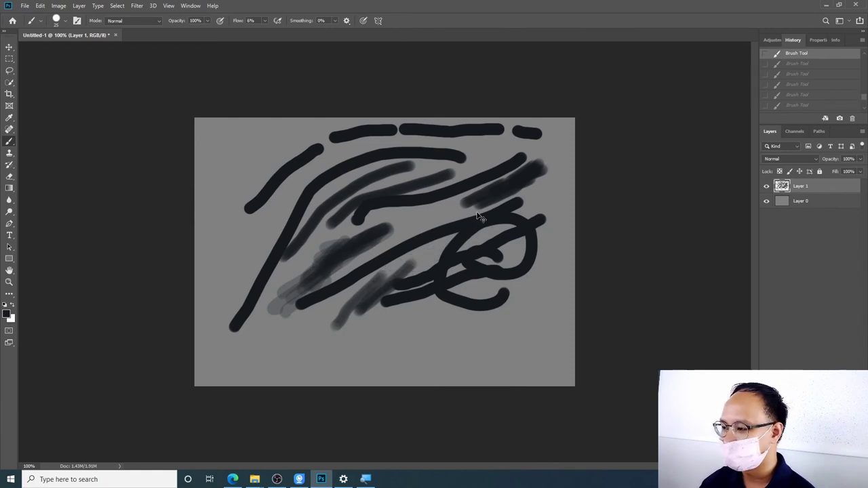
key(ctrl+z)
key(ctrl+z)
click(852, 453)
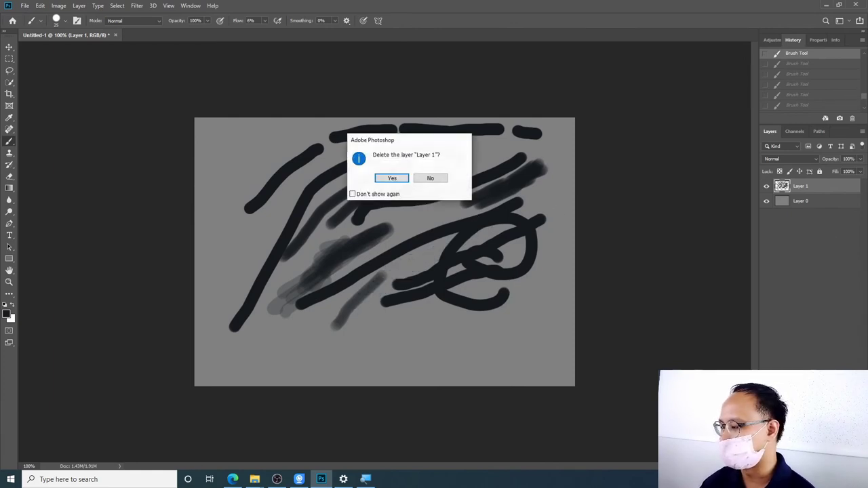
click(391, 179)
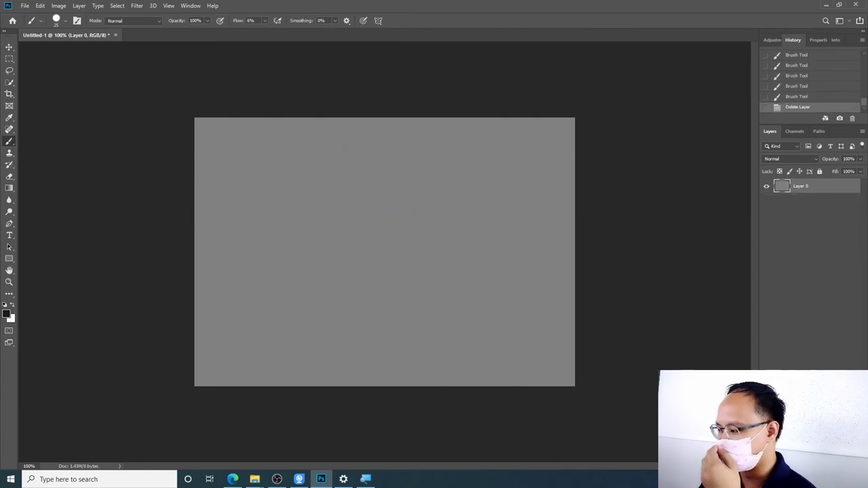
Add a fresh Layer 1 and paint a long black diagonal test stroke at 100% flow.
key(ctrl+shift+alt+n)
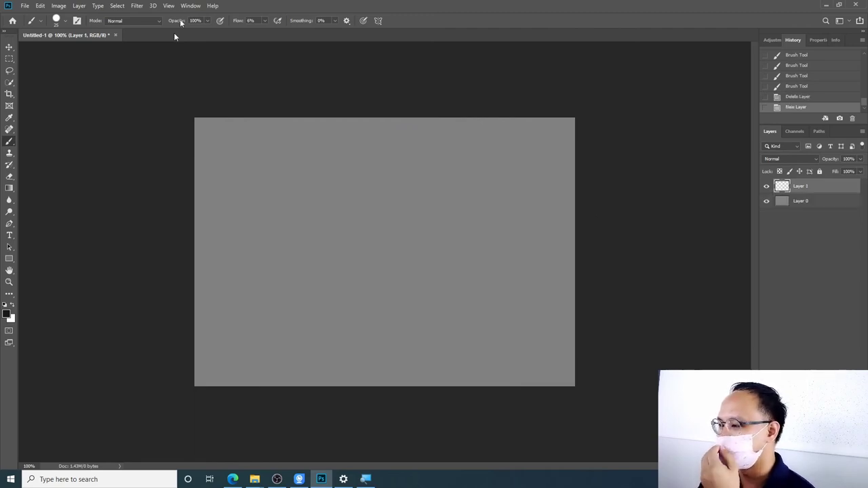
click(264, 20)
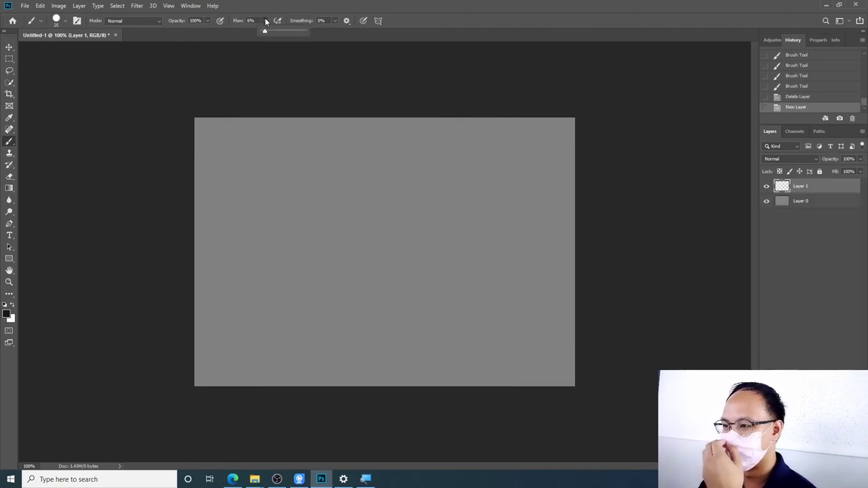
drag(282, 31, 308, 32)
drag(497, 154, 255, 263)
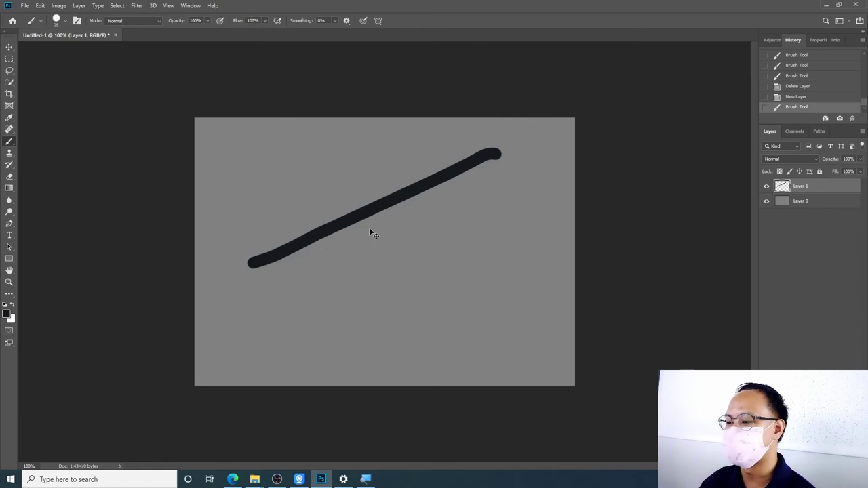
Undo the test stroke, set brush smoothing to 100%, and paint short black strokes plus a long curve.
key(ctrl+z)
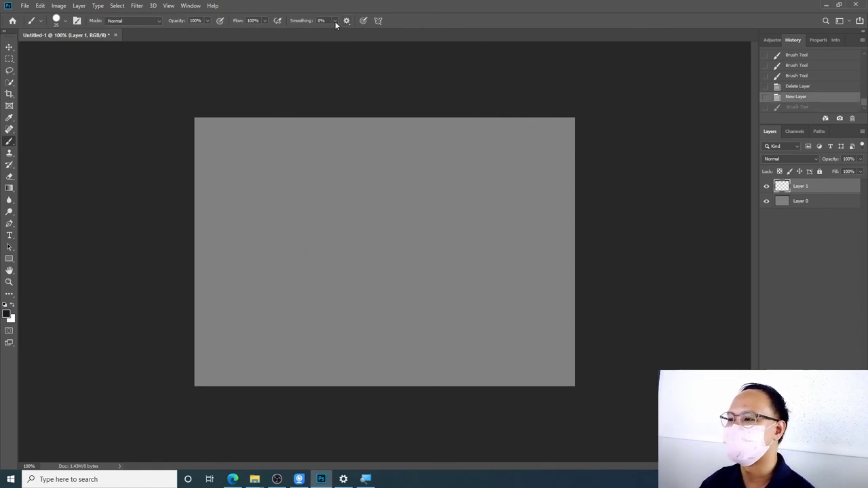
click(335, 21)
drag(339, 31, 376, 31)
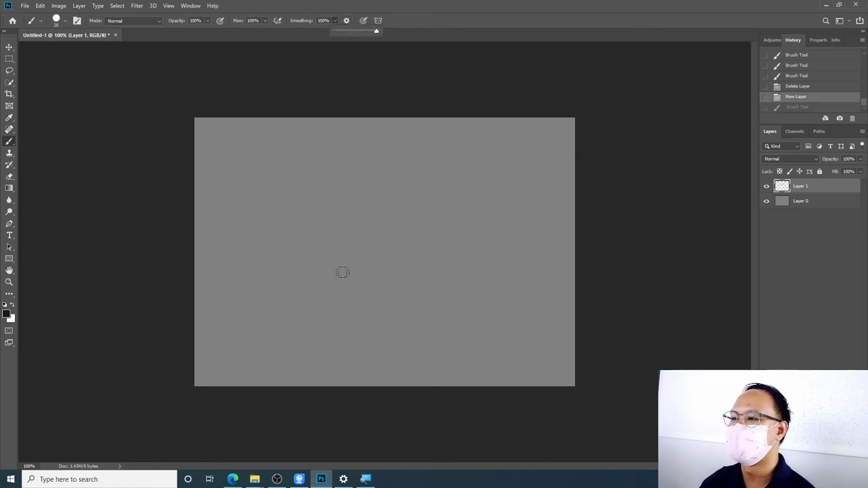
drag(313, 272, 353, 244)
drag(415, 204, 370, 250)
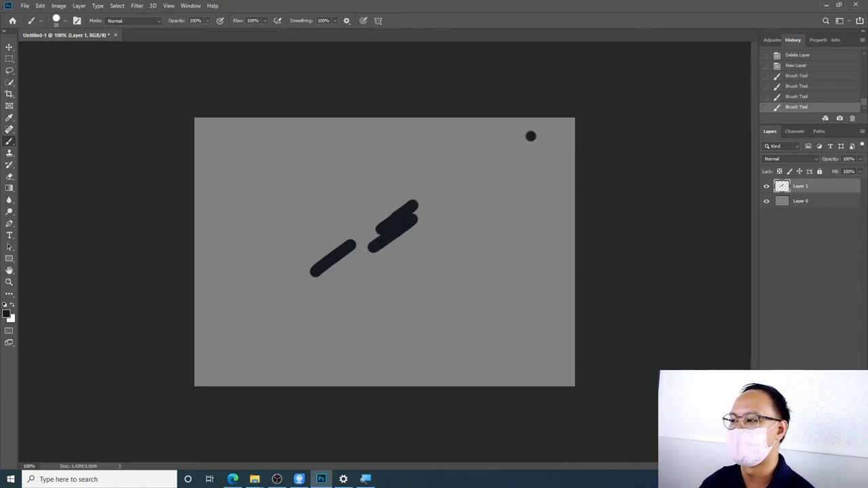
drag(506, 162, 363, 200)
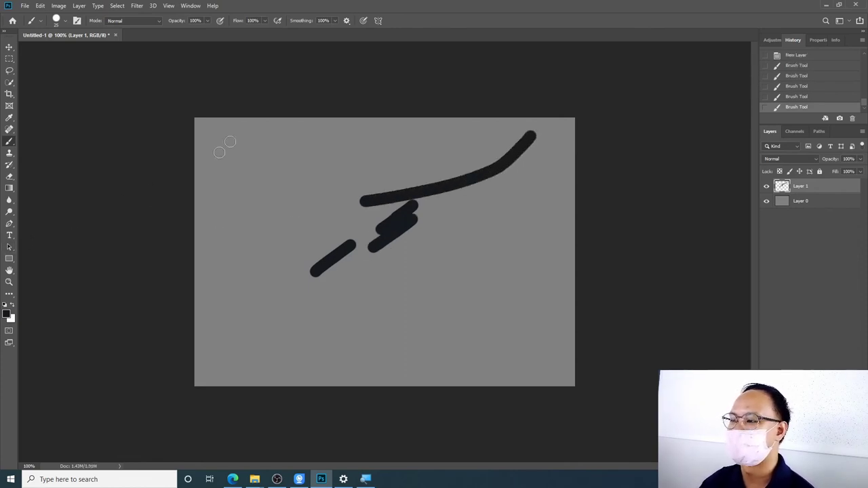
Lower brush flow to 12% and paint soft dark strokes clustered on the right.
click(266, 21)
drag(264, 32, 227, 32)
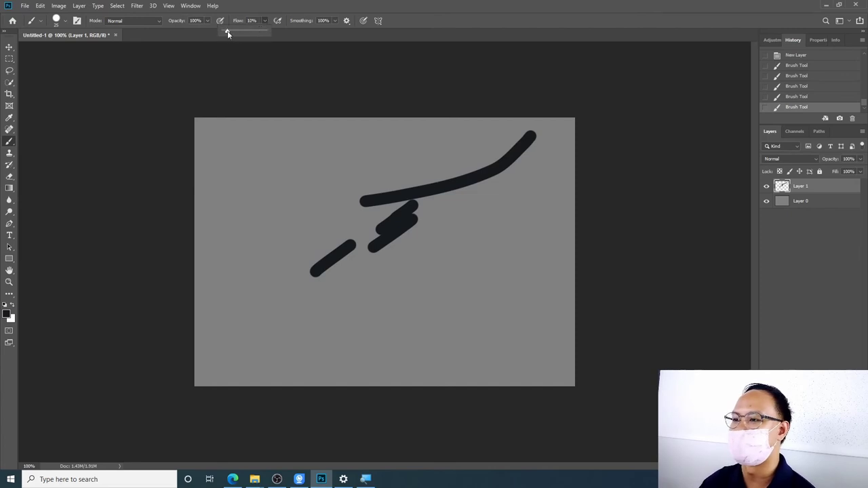
click(543, 183)
mouse_move(523, 205)
mouse_down()
mouse_move(550, 180)
mouse_move(508, 202)
mouse_move(509, 215)
mouse_up()
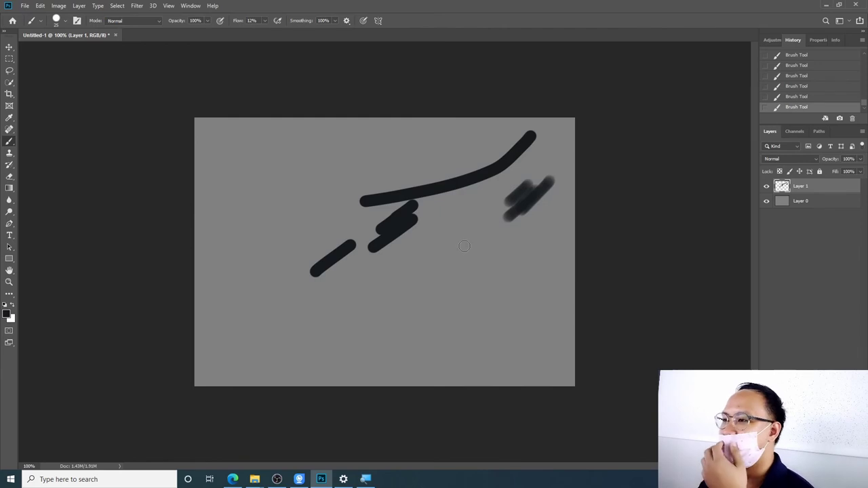
drag(541, 163, 490, 198)
drag(455, 222, 462, 220)
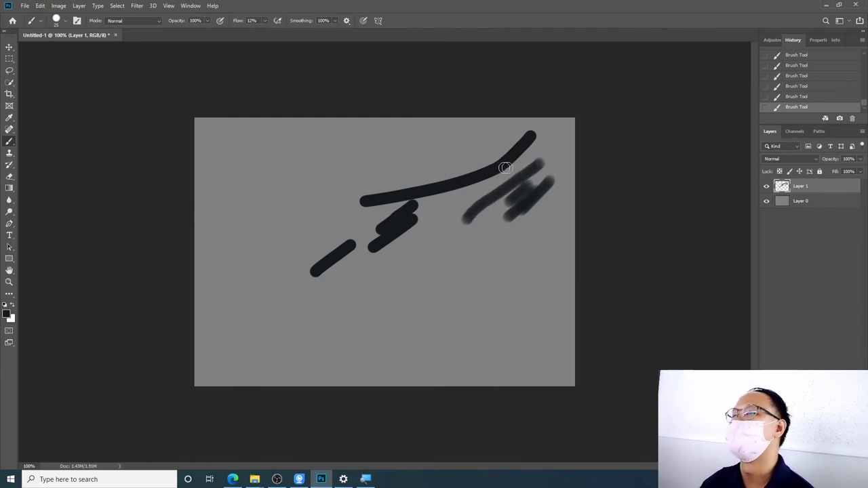
drag(533, 155, 484, 191)
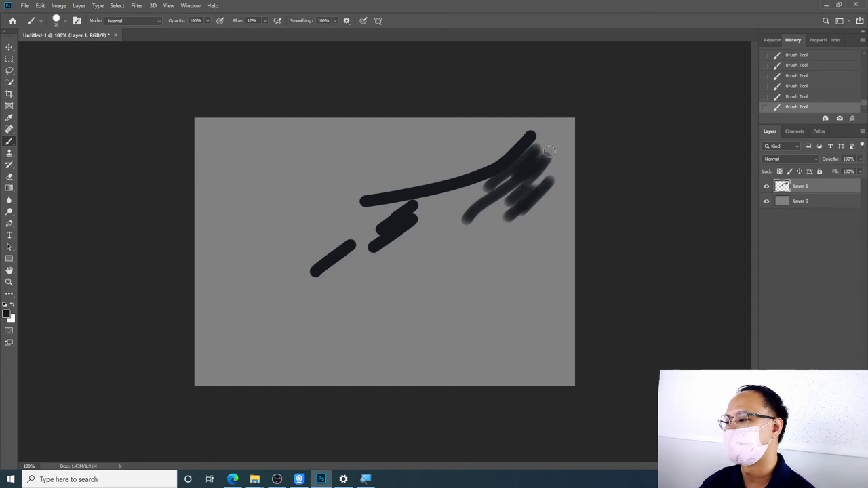
drag(549, 152, 525, 199)
Darken the soft right-hand mass and add strands hanging downward below it.
mouse_move(555, 148)
mouse_down()
mouse_move(546, 184)
mouse_move(399, 229)
mouse_up()
drag(544, 170, 431, 241)
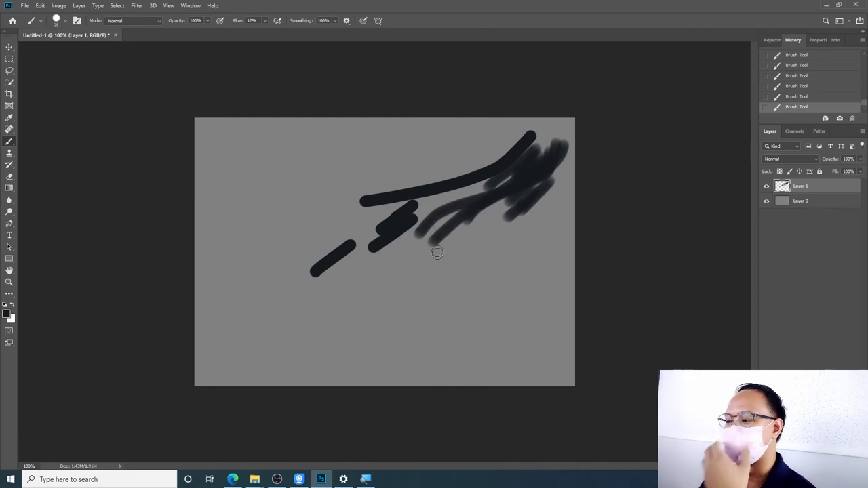
drag(435, 223, 416, 271)
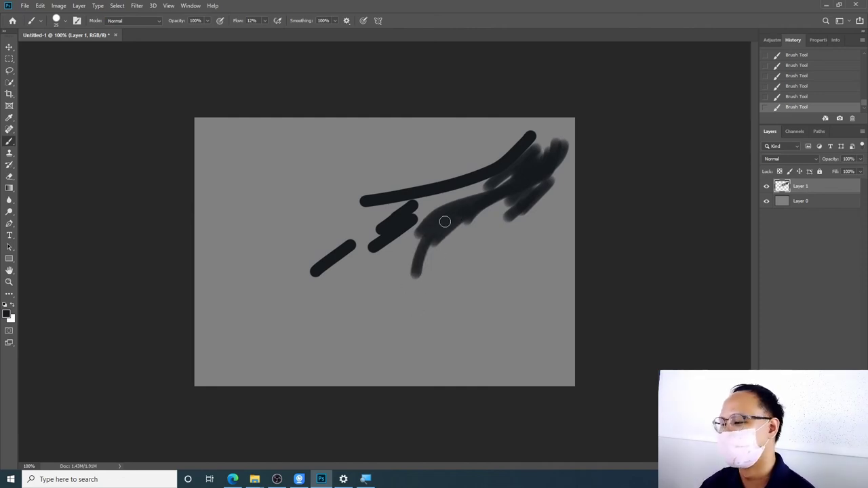
drag(445, 222, 441, 265)
mouse_move(463, 229)
mouse_down()
mouse_move(451, 261)
mouse_move(468, 273)
mouse_up()
mouse_move(467, 217)
mouse_down()
mouse_move(448, 268)
mouse_move(485, 325)
mouse_up()
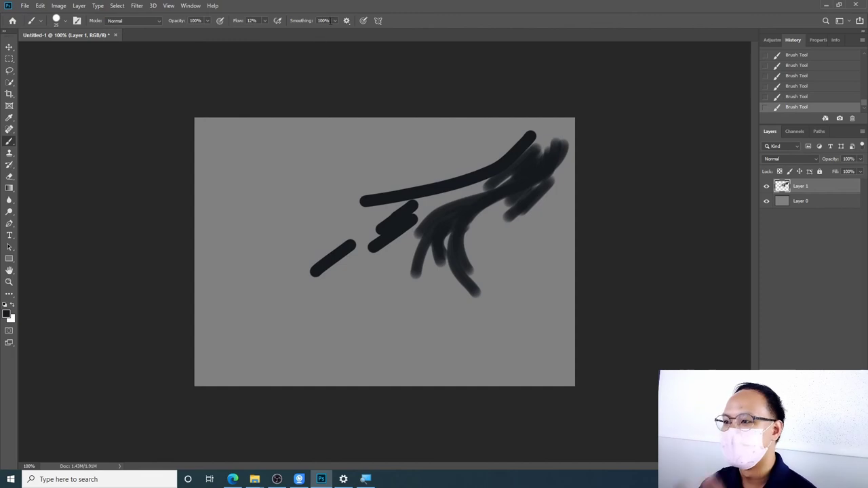
click(264, 23)
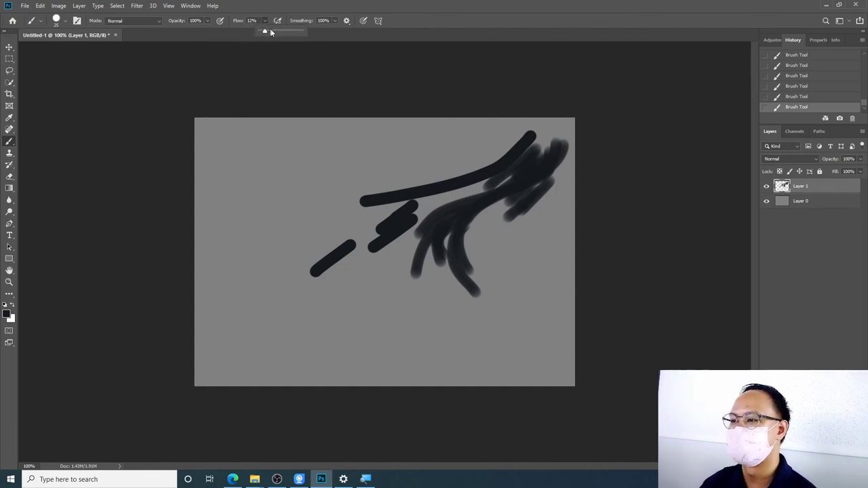
Set smoothing to 0%, enable airbrush build-up, and dab a solid black dot above the lines.
click(334, 21)
drag(331, 31, 254, 35)
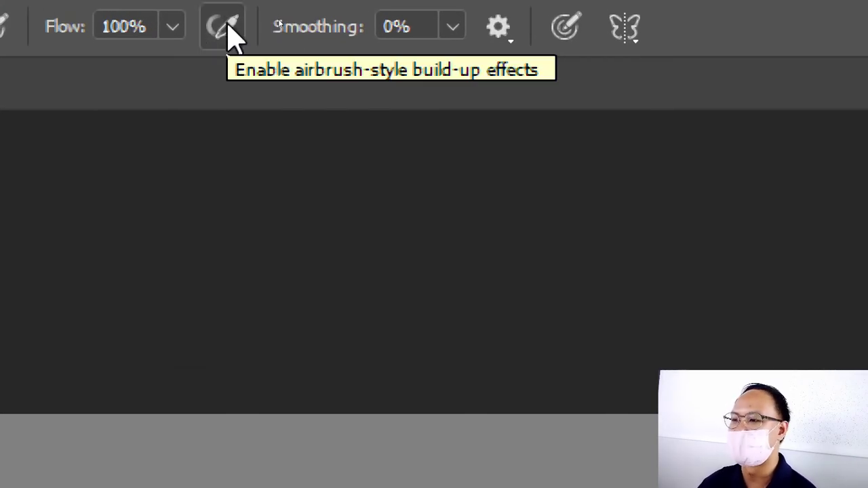
click(229, 31)
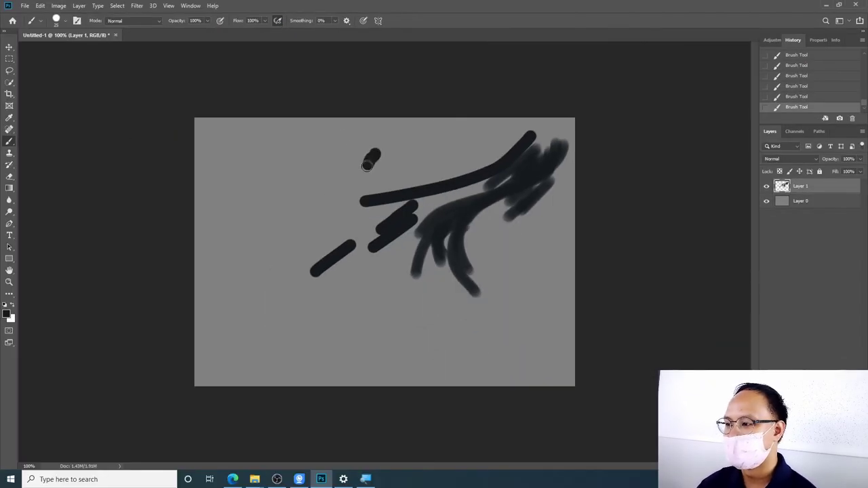
drag(375, 154, 366, 159)
Set brush opacity to 50% and flow to 35%, then dab a paler grey blob.
click(208, 21)
click(188, 30)
click(264, 21)
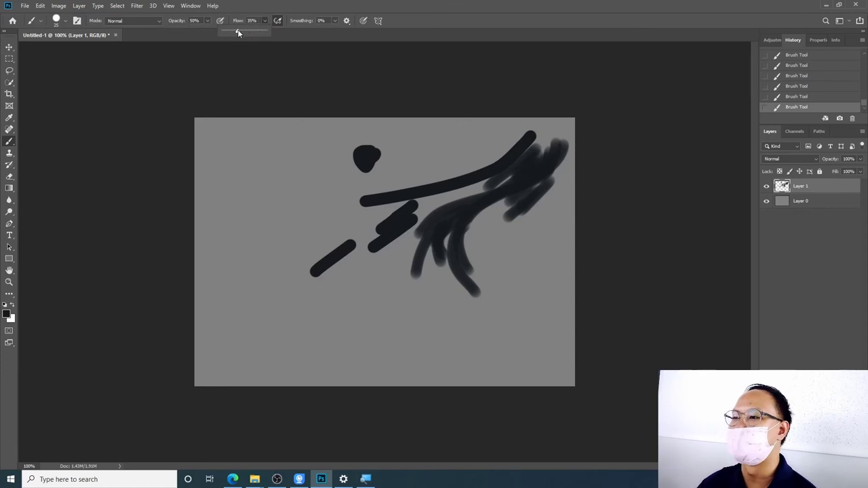
mouse_move(312, 157)
mouse_down()
mouse_move(331, 168)
mouse_move(348, 147)
mouse_up()
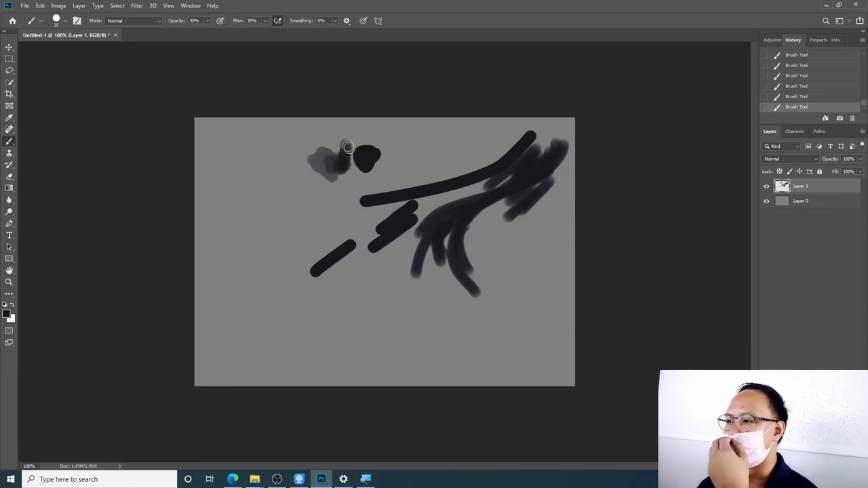
right_click(312, 191)
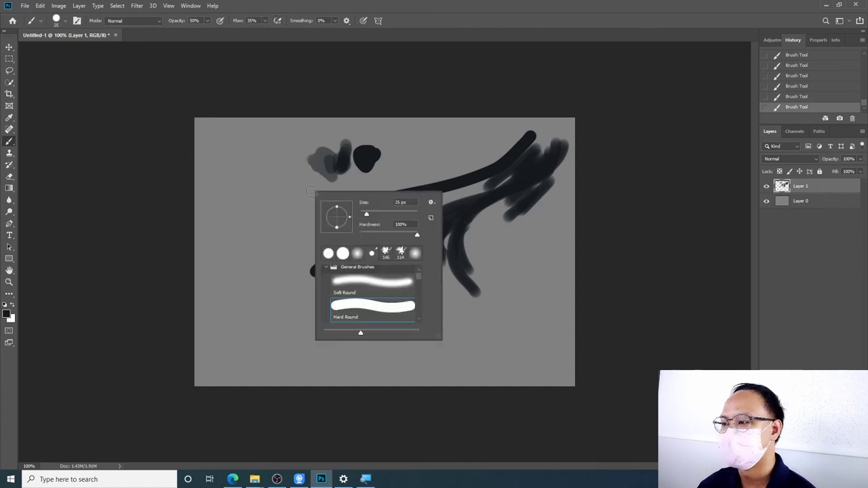
Switch to the Soft Round brush and paint faint soft strokes down-left of the top blobs.
click(385, 291)
mouse_move(279, 187)
mouse_down()
mouse_move(295, 211)
mouse_move(299, 202)
mouse_up()
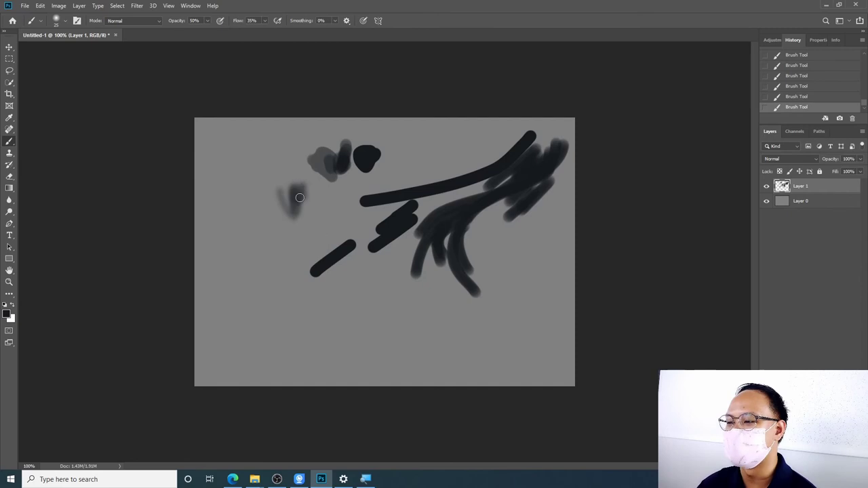
drag(300, 203, 299, 196)
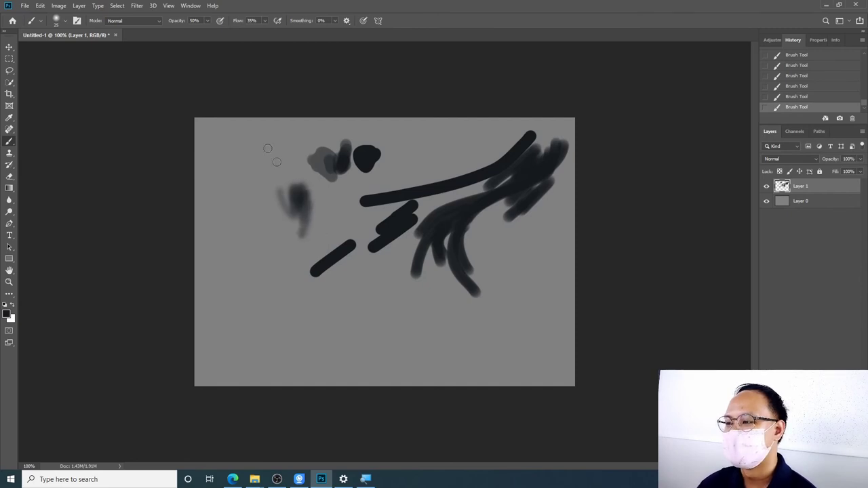
drag(336, 202, 322, 230)
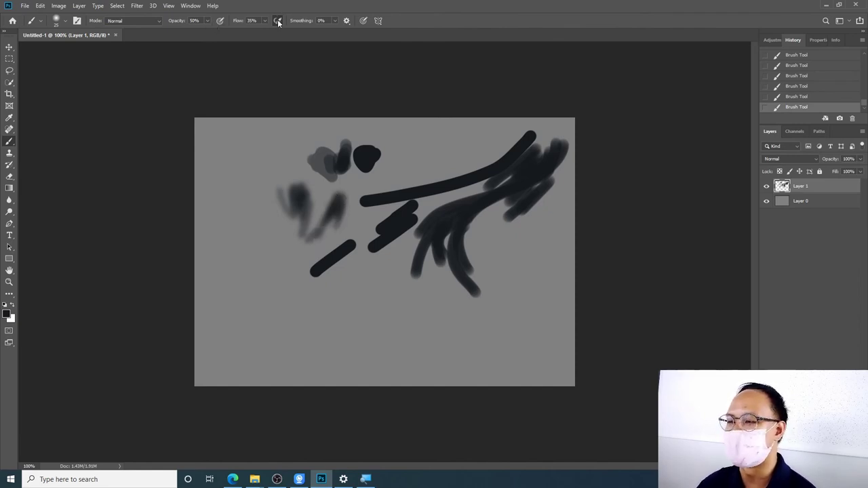
Return the brush flow to 100%, matching its 100% opacity.
click(208, 22)
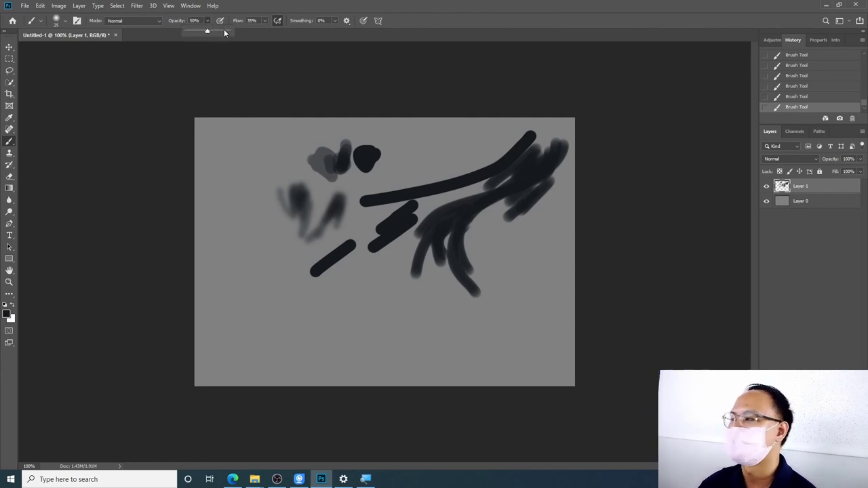
click(264, 22)
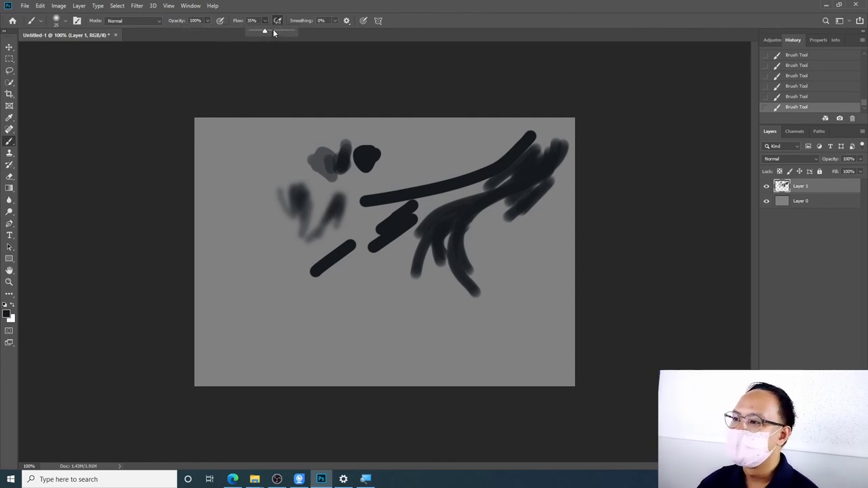
click(279, 24)
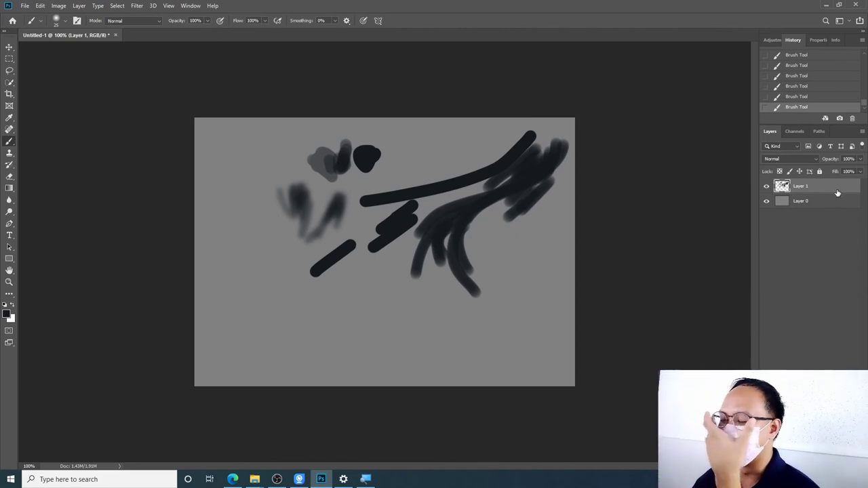
Zoom in on the strokes and fade Layer 1's opacity down to 12%.
key(ctrl+plus)
key(ctrl+plus)
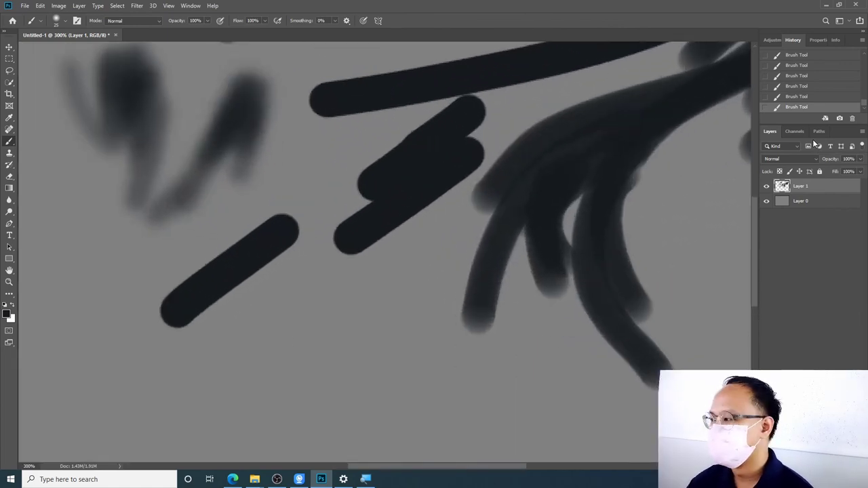
mouse_move(590, 132)
mouse_down()
mouse_move(261, 289)
mouse_move(329, 326)
mouse_up()
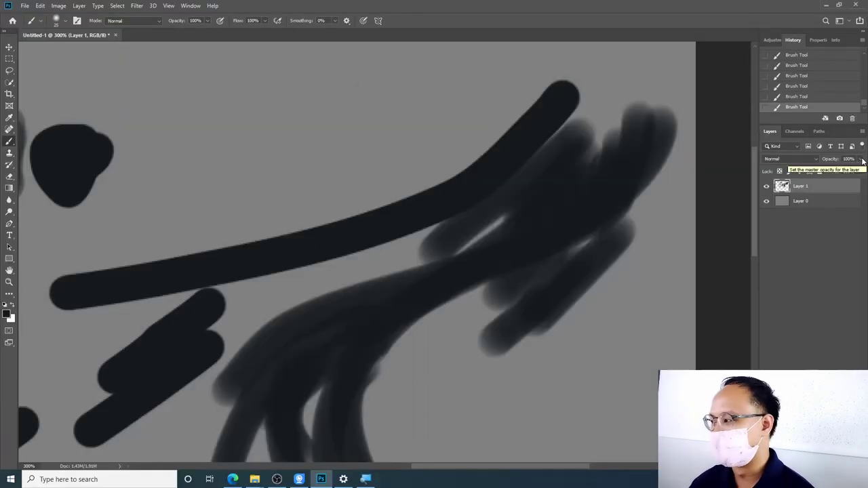
click(860, 159)
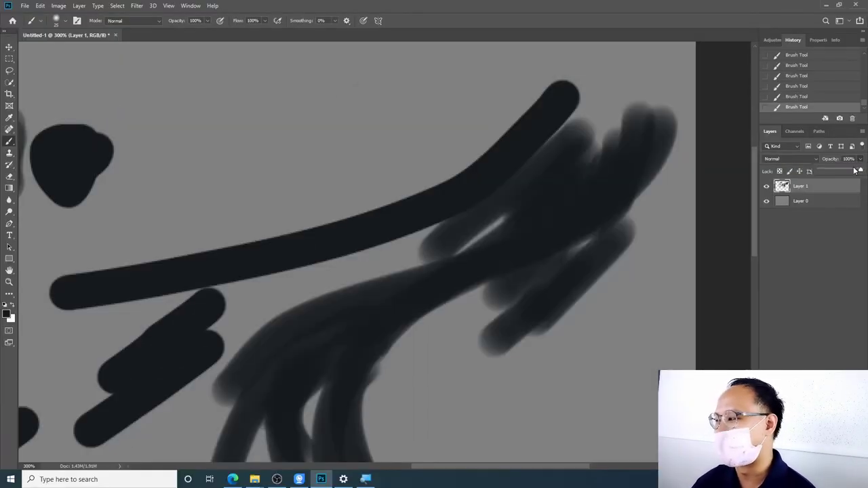
drag(837, 171, 860, 171)
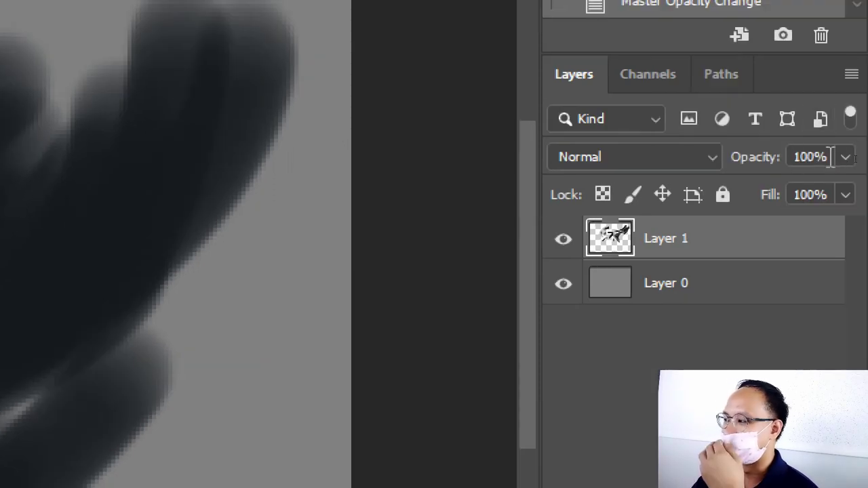
click(846, 156)
click(745, 189)
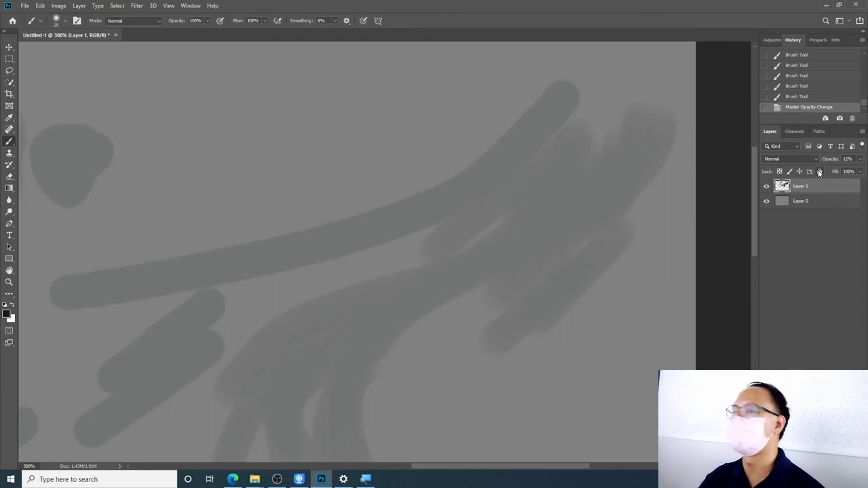
Raise Layer 1's opacity to 65% and paint a stroke over the top-right blob.
click(859, 159)
drag(851, 171, 846, 170)
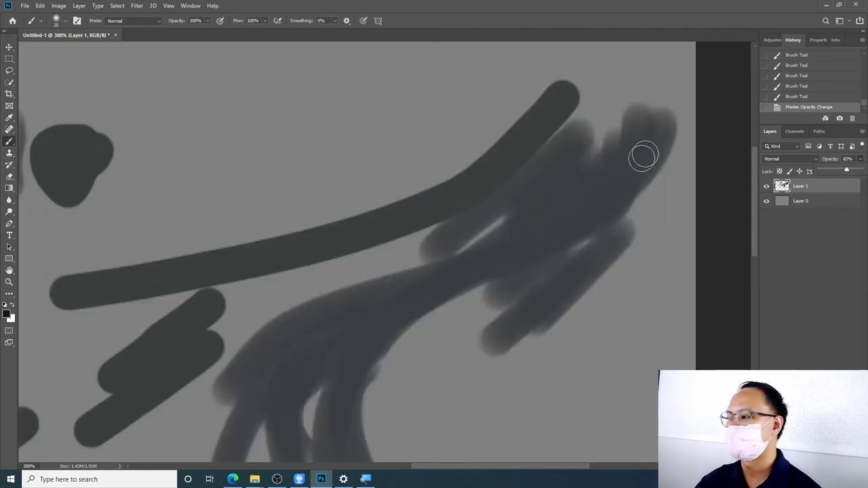
mouse_move(651, 118)
mouse_down()
mouse_move(668, 139)
mouse_move(597, 197)
mouse_move(604, 182)
mouse_move(571, 219)
mouse_up()
key(ctrl+shift+alt+n)
Paint a dark stroke sweeping from the top-right blob down-left toward the centre.
drag(634, 137, 515, 231)
drag(602, 166, 499, 244)
drag(566, 222, 406, 273)
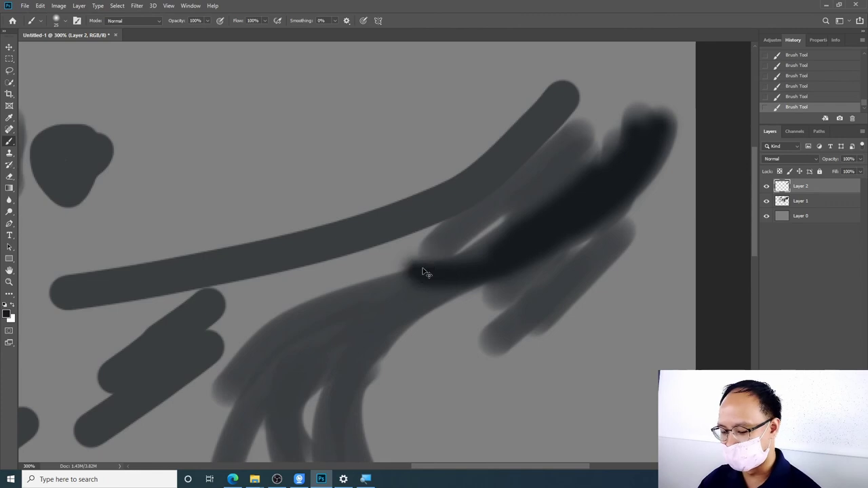
key(ctrl+minus)
key(ctrl+minus)
key(ctrl+minus)
key(ctrl+minus)
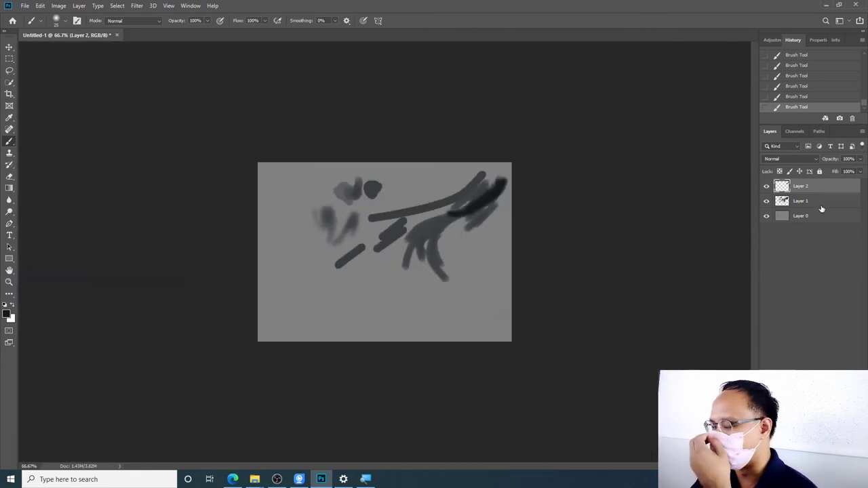
Delete Layer 1 and Layer 2 together and bring up the W1 folder in File Explorer.
click(821, 203)
key(shift+alt+bracketright)
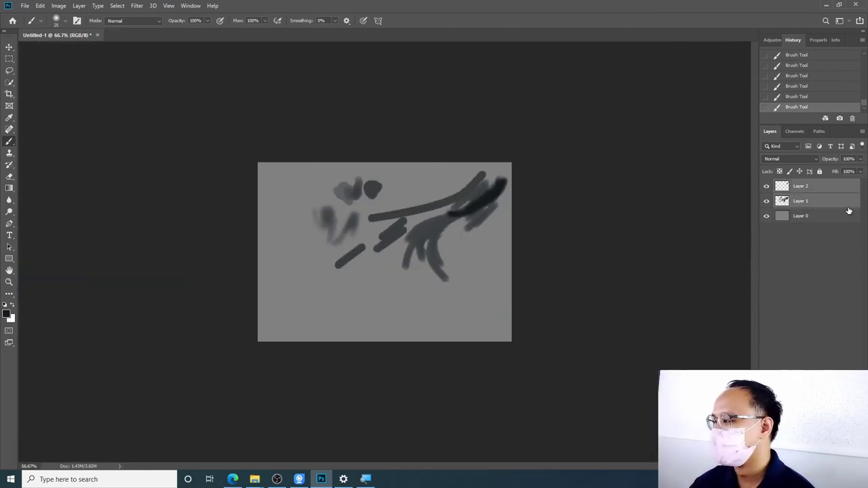
key(Delete)
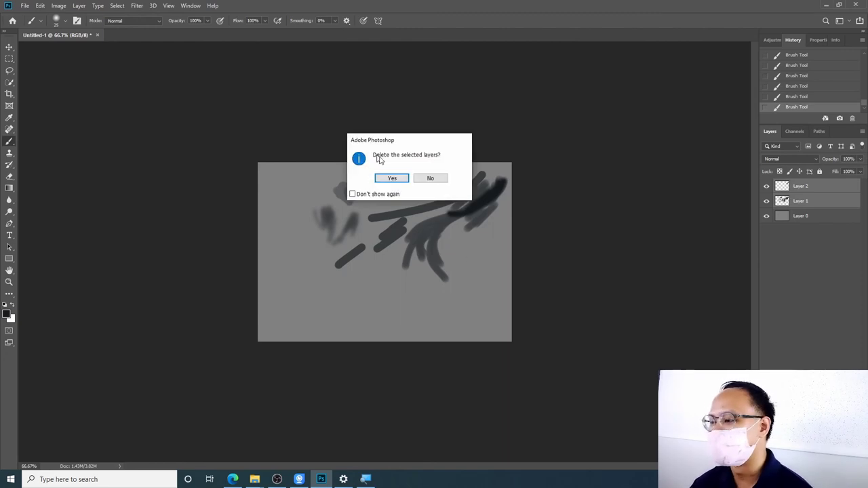
click(401, 181)
mouse_move(254, 479)
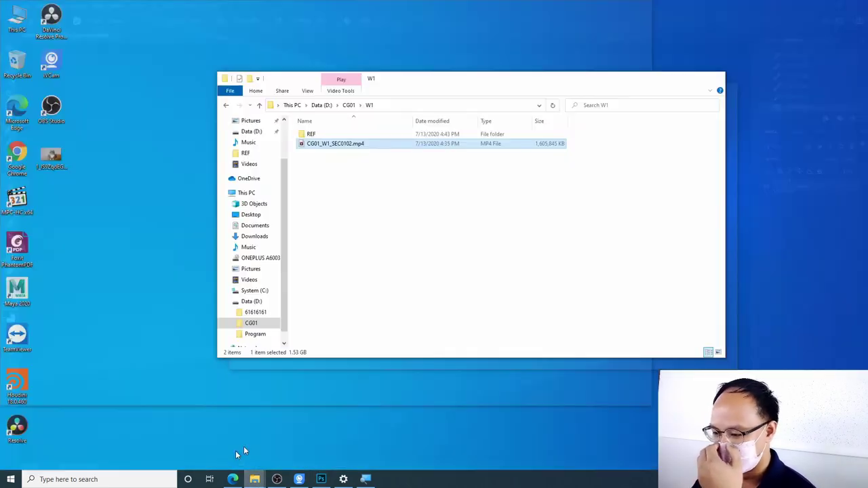
click(240, 444)
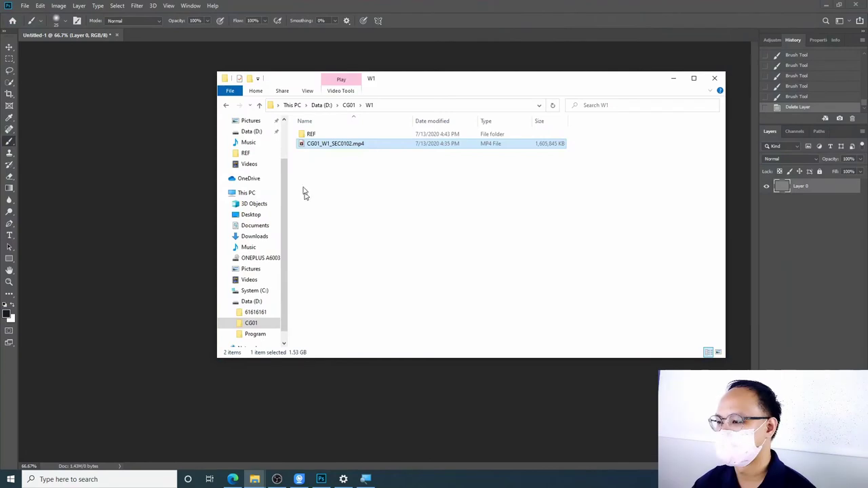
Browse to the Desktop folder, select the JPEG image, and move the Explorer window aside.
click(255, 120)
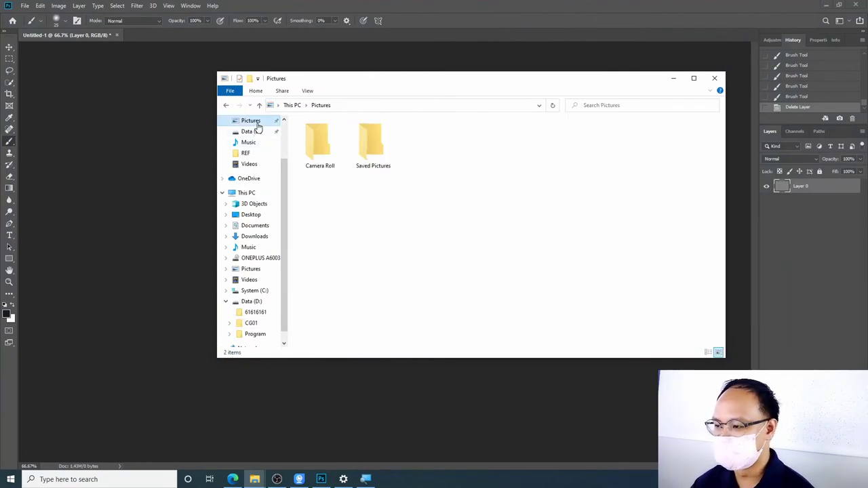
click(252, 140)
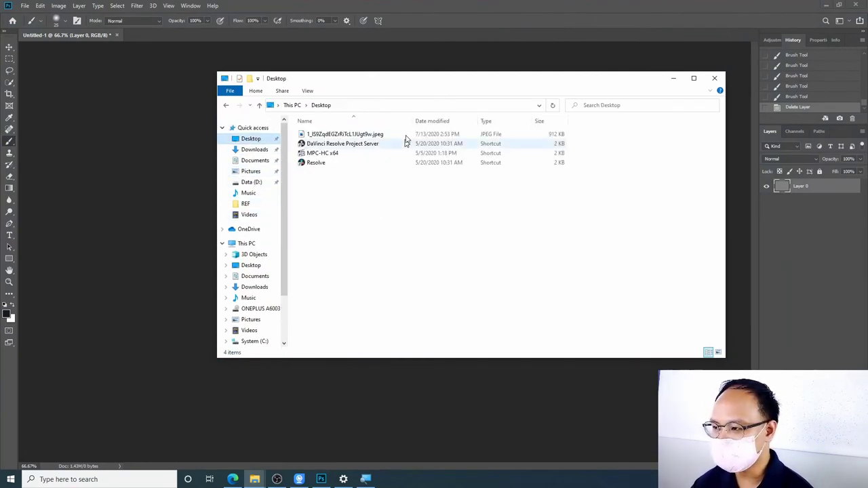
click(380, 135)
drag(380, 136, 360, 136)
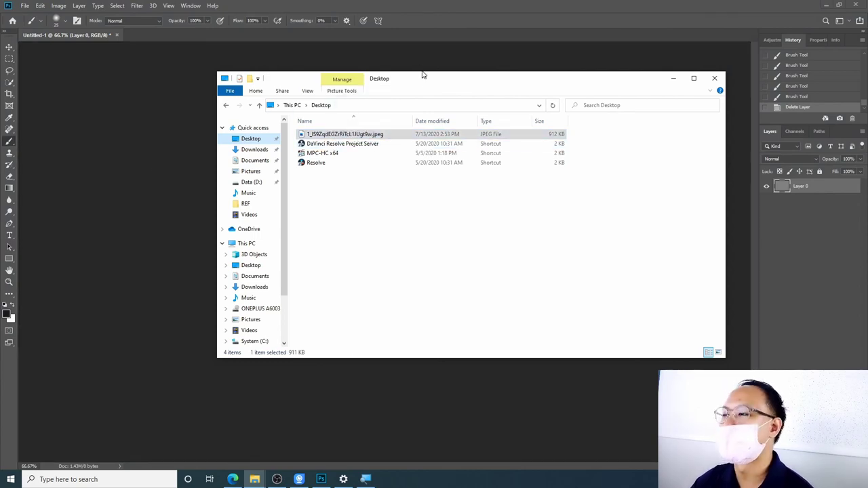
drag(424, 75, 611, 139)
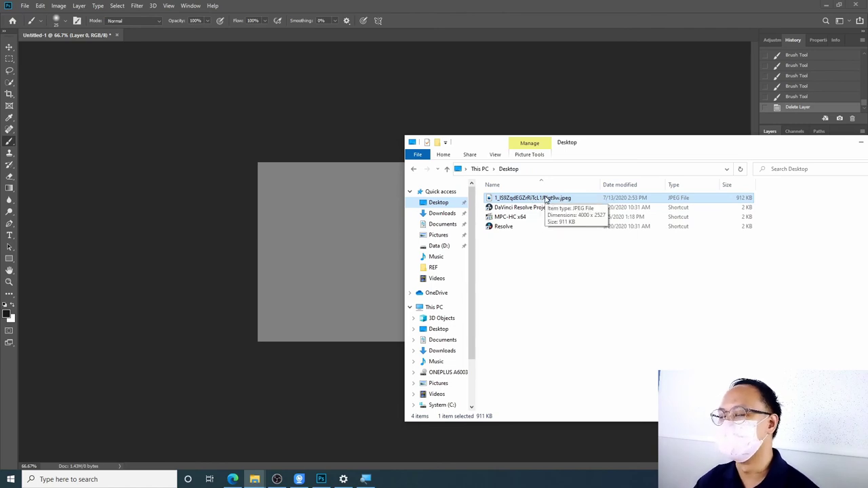
click(21, 6)
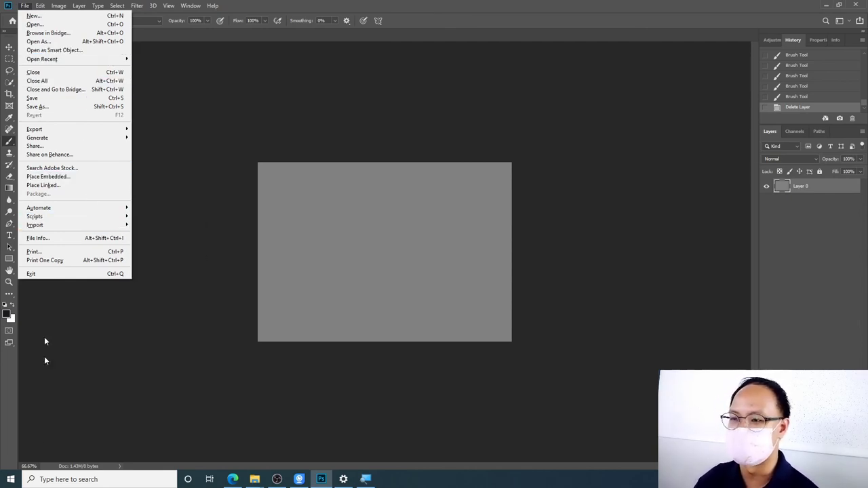
click(255, 479)
mouse_move(255, 479)
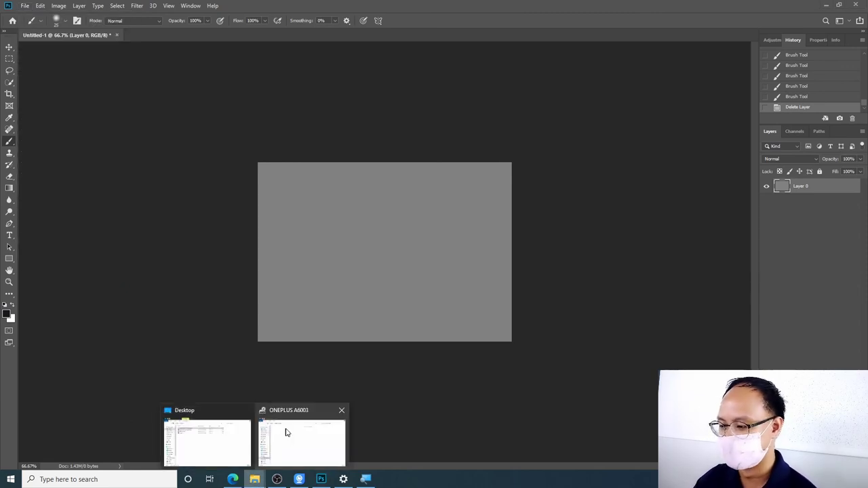
Minimize the ONEPLUS A6003 window and drag the cat JPEG onto the Photoshop canvas.
click(284, 430)
click(219, 451)
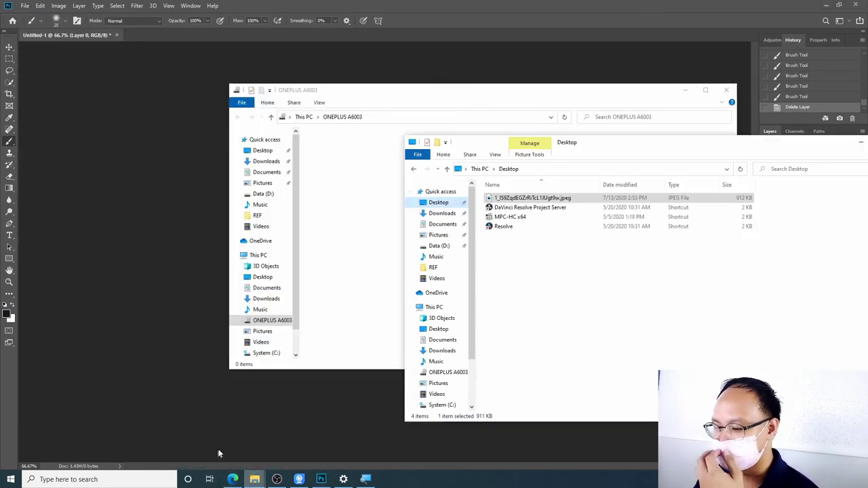
click(683, 90)
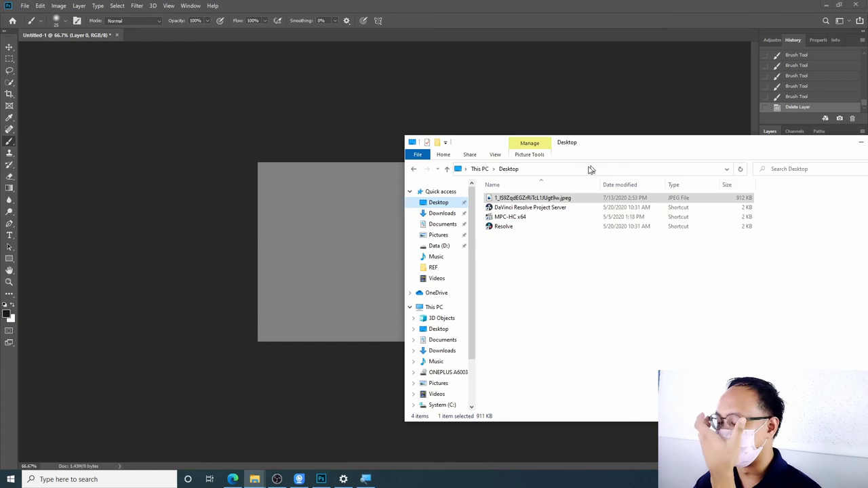
mouse_move(591, 143)
mouse_down()
mouse_move(472, 94)
mouse_move(549, 91)
mouse_up()
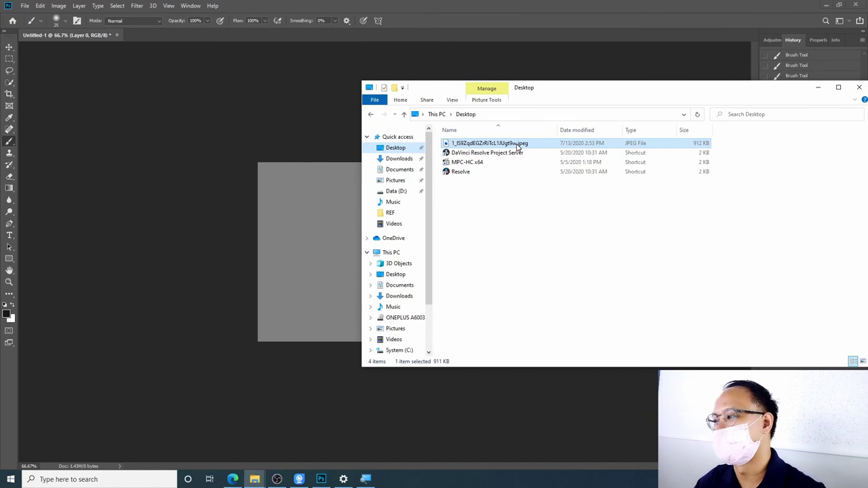
drag(517, 146, 304, 216)
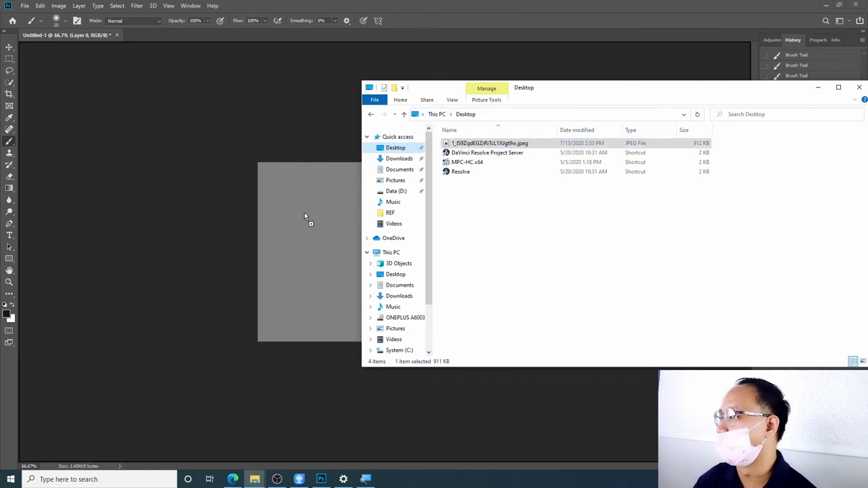
drag(304, 214, 304, 213)
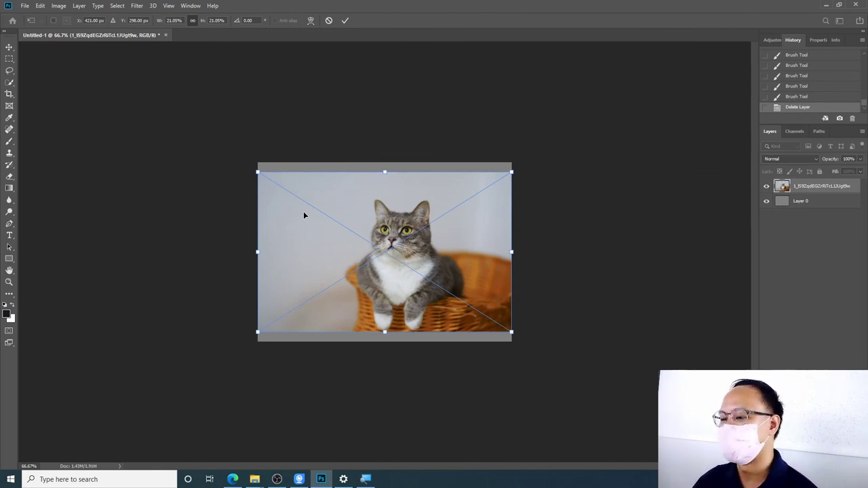
Enlarge the placed cat photo to 28.88% so it fills the canvas, and commit it.
key(ctrl+plus)
key(ctrl+plus)
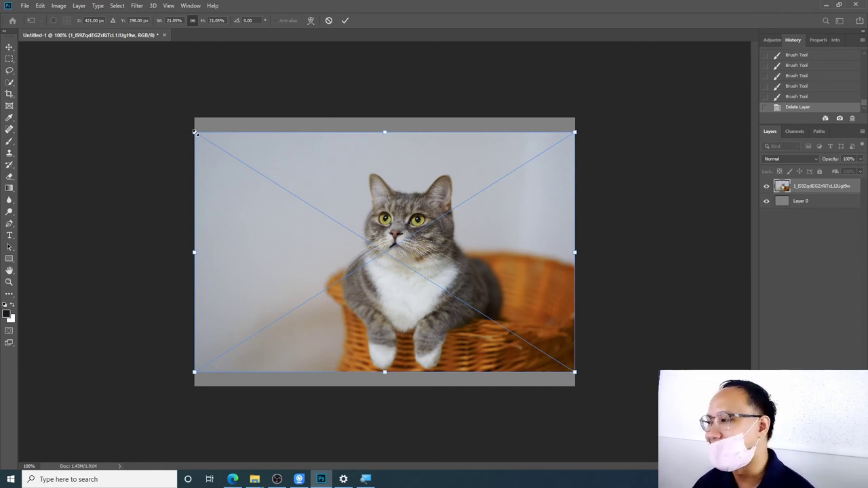
drag(195, 132, 96, 70)
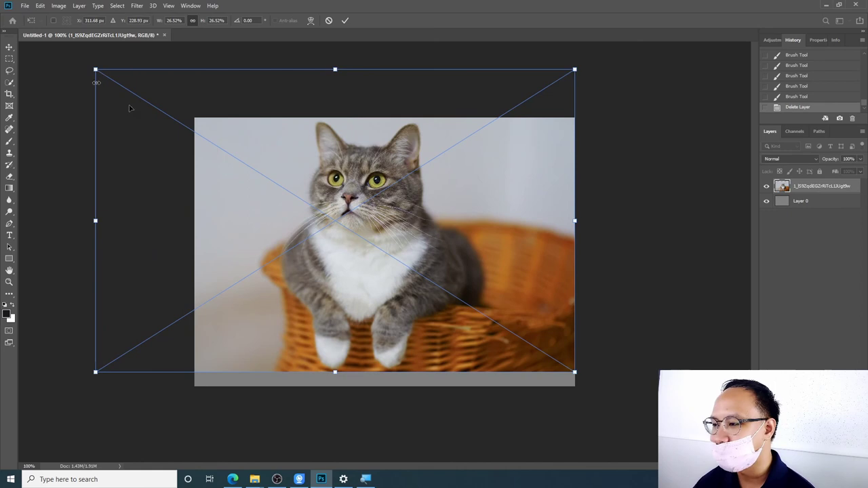
drag(622, 391, 621, 393)
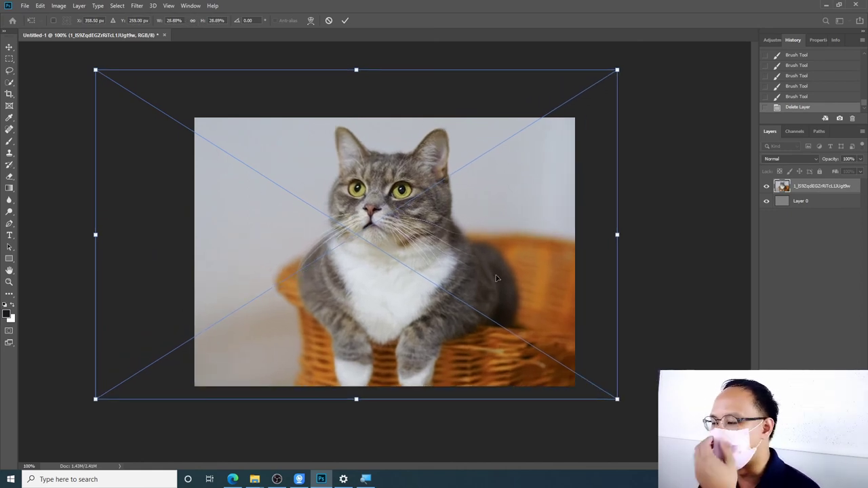
key(Return)
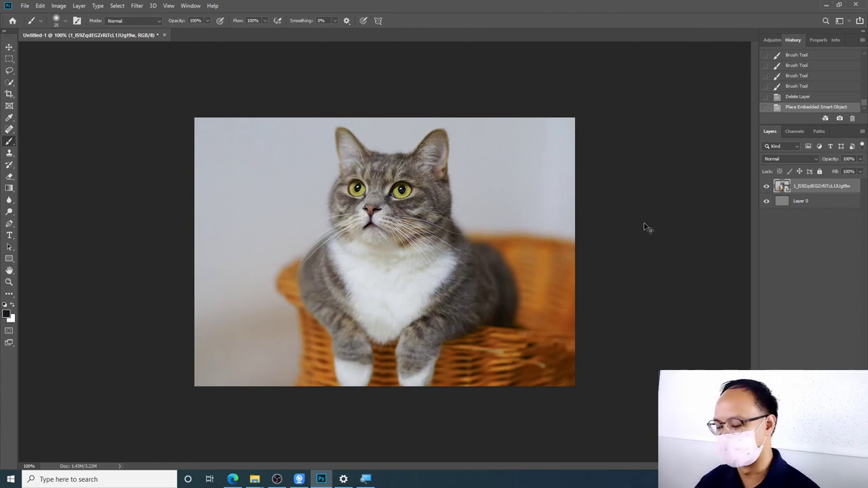
key(ctrl+t)
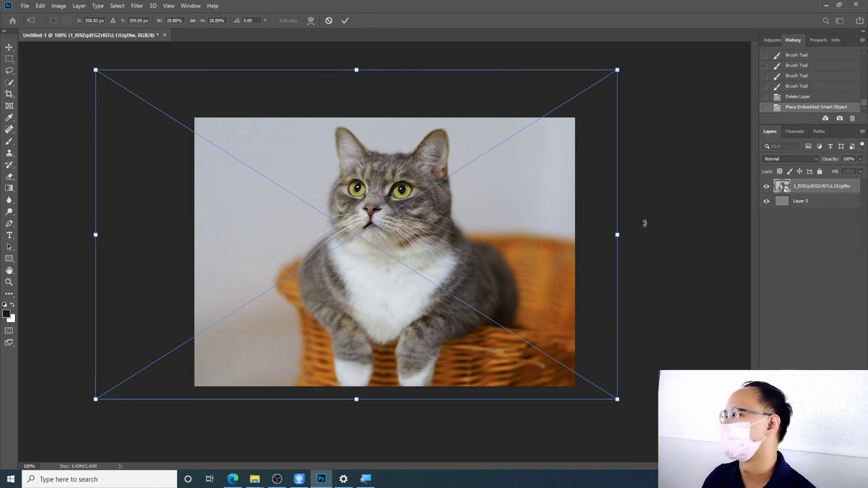
key(Return)
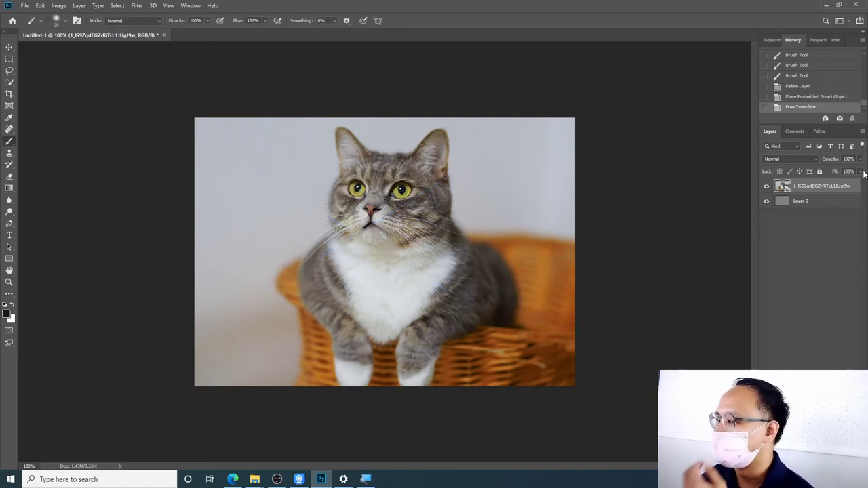
click(859, 172)
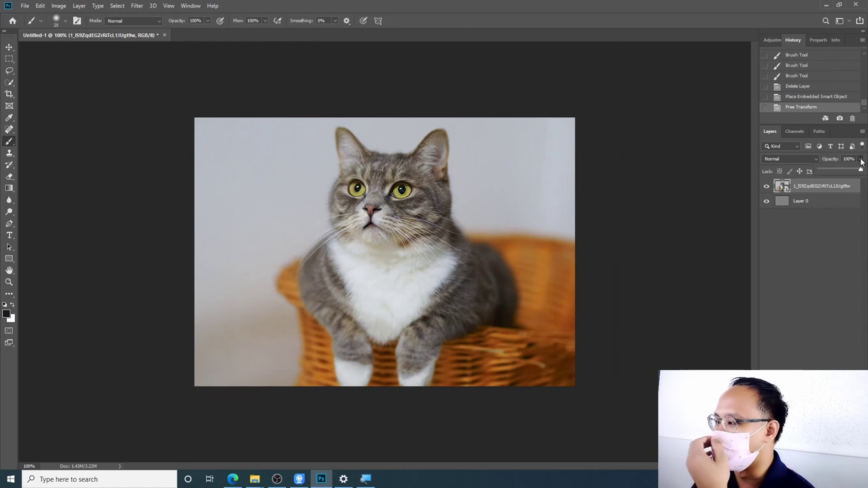
Fade the cat photo layer to 15%, add a new empty layer, and pick a 9 px Hard Round brush.
click(825, 170)
drag(830, 171, 825, 170)
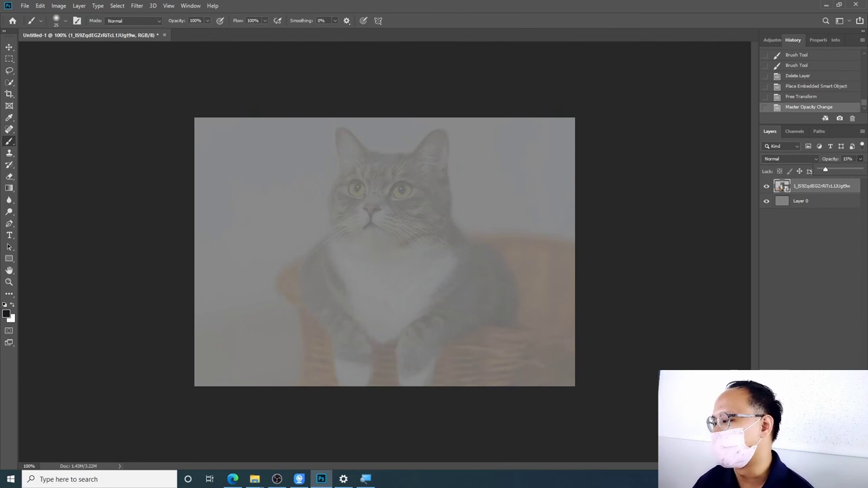
key(ctrl+shift+alt+n)
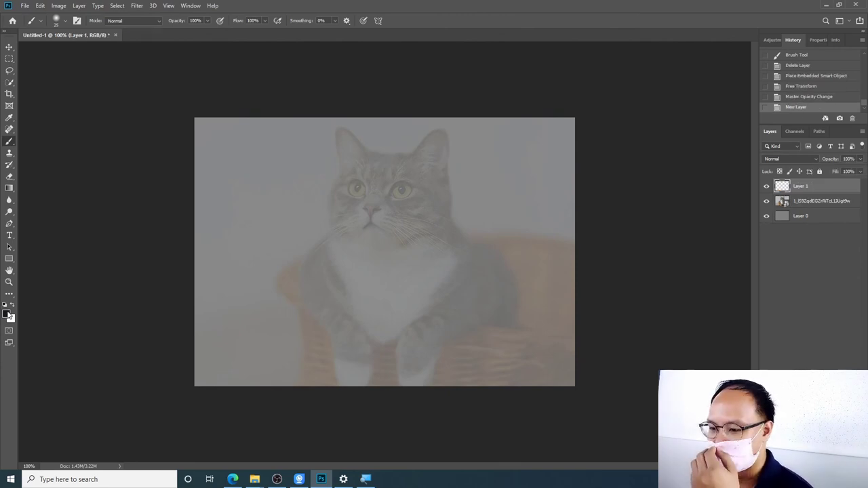
right_click(318, 184)
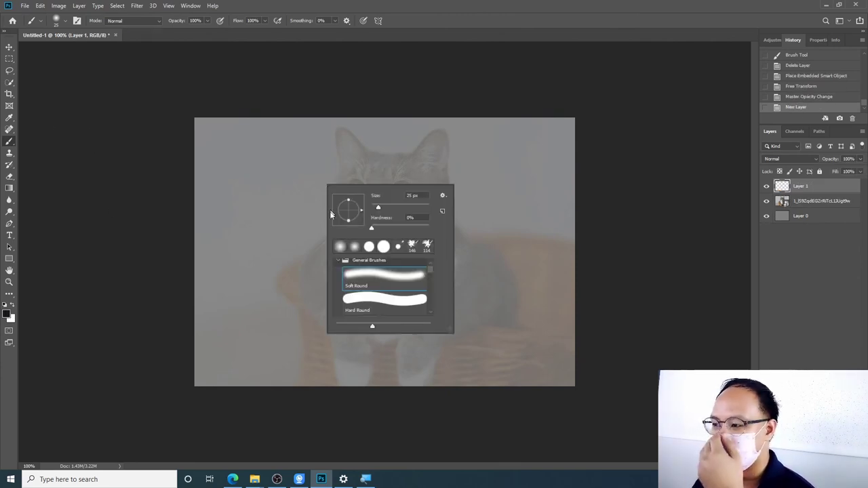
click(363, 300)
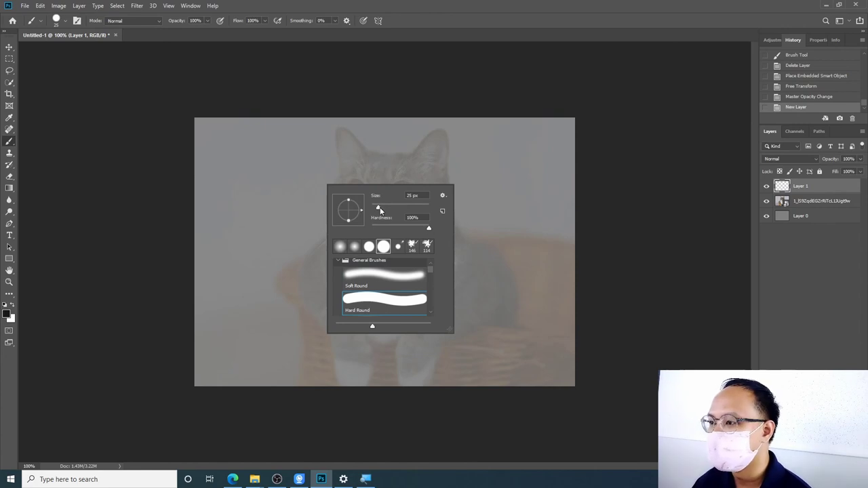
drag(380, 212, 374, 210)
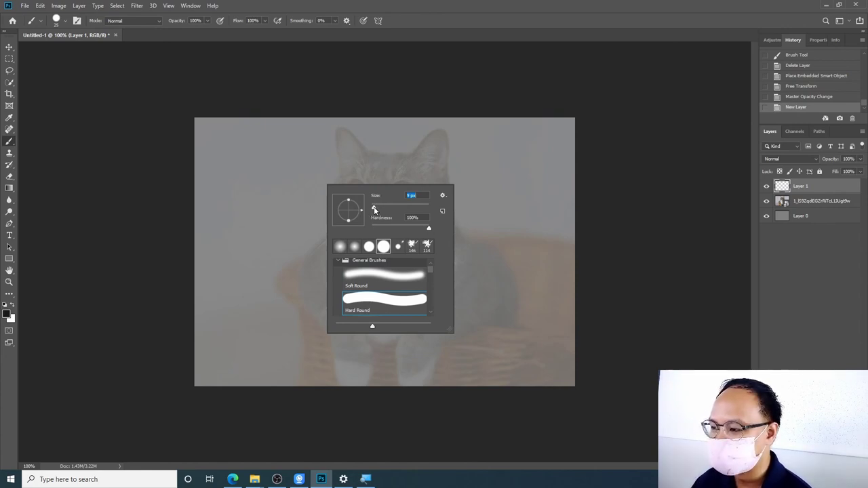
key(Return)
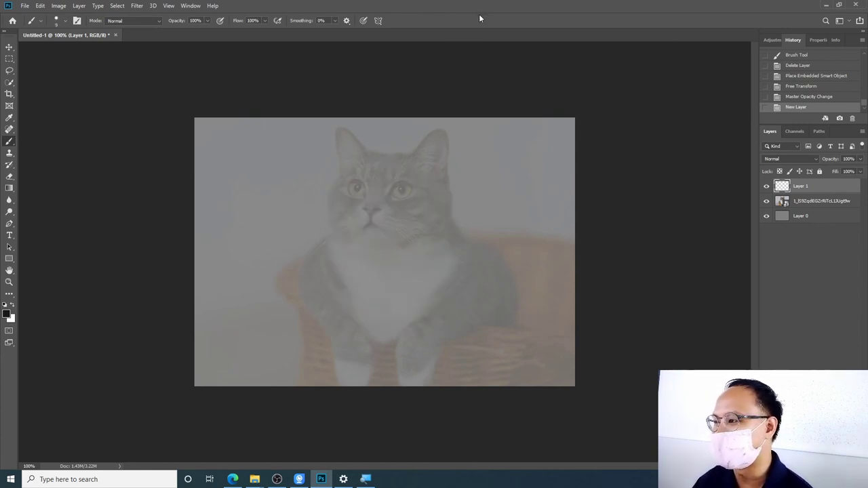
Zoom to 200% on the cat's face and shrink the brush to 6 px.
key(ctrl+plus)
drag(461, 118, 441, 142)
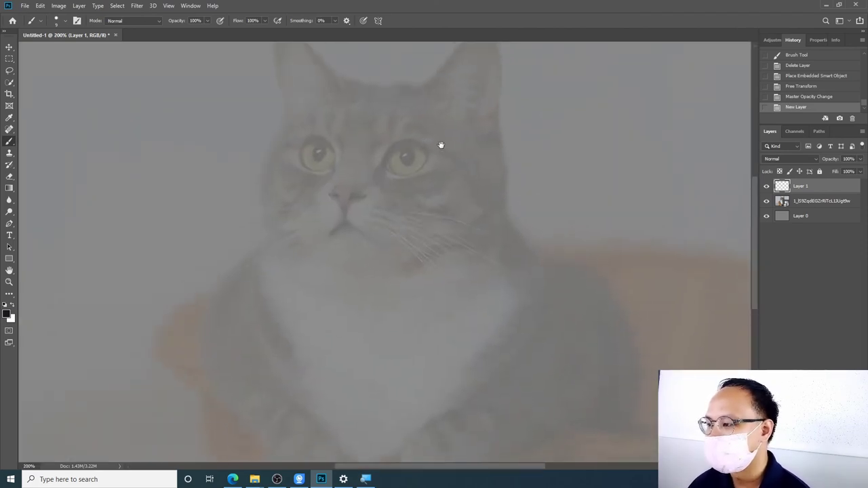
right_click(406, 170)
click(450, 194)
drag(450, 195, 452, 195)
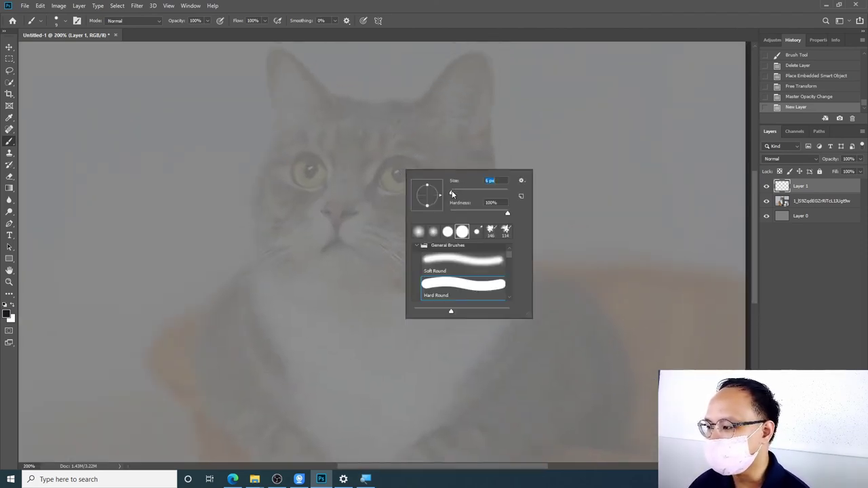
click(371, 189)
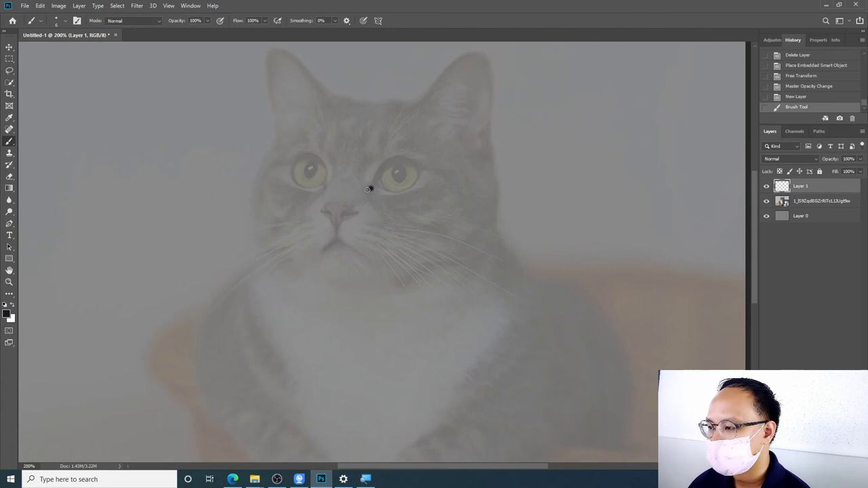
key(ctrl+z)
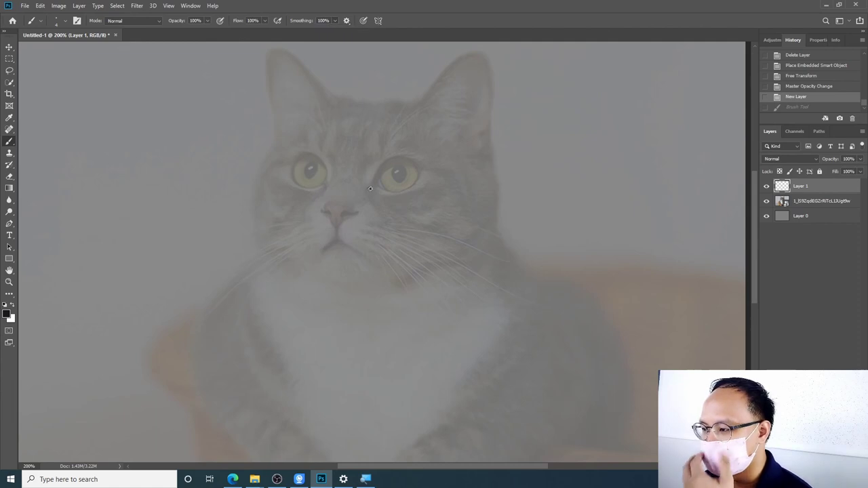
Trace the cat's right eye in black: inner corner, upper lid, lower outline and outer edge.
drag(370, 187, 381, 165)
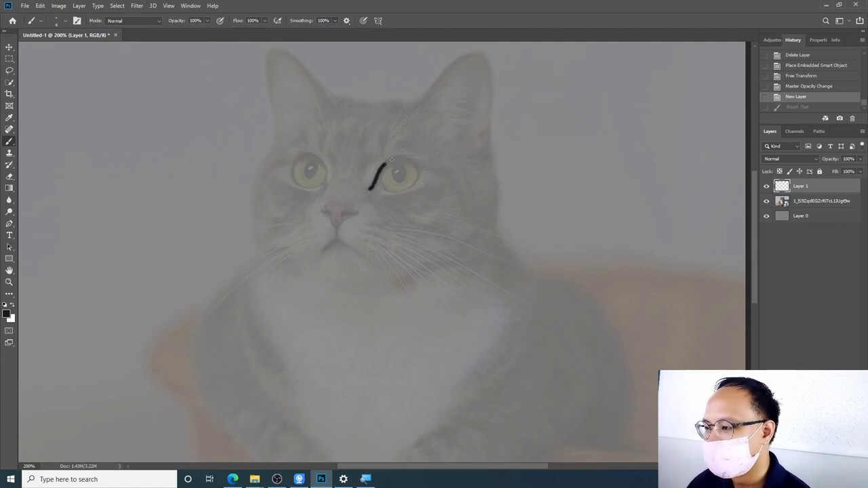
drag(395, 158, 423, 167)
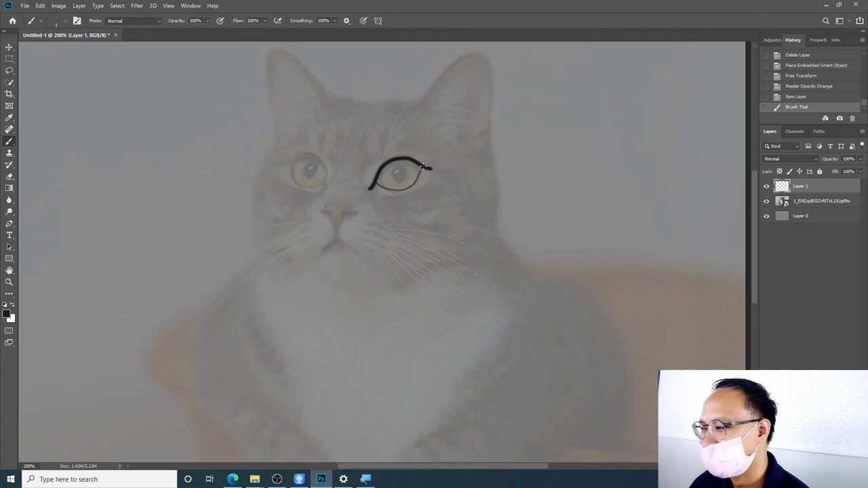
drag(423, 166, 431, 168)
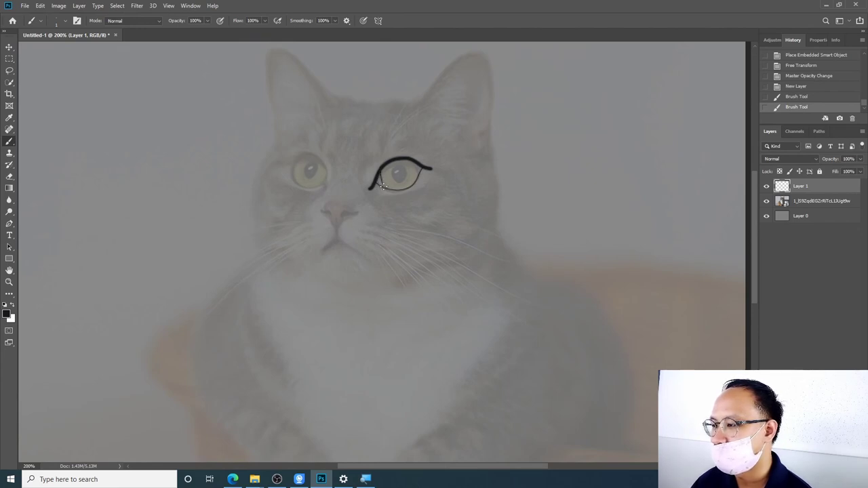
drag(384, 189, 370, 189)
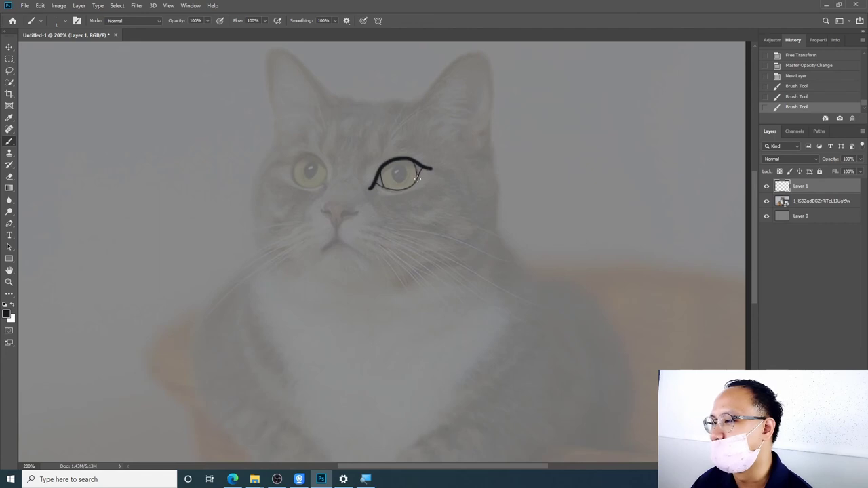
drag(418, 178, 423, 174)
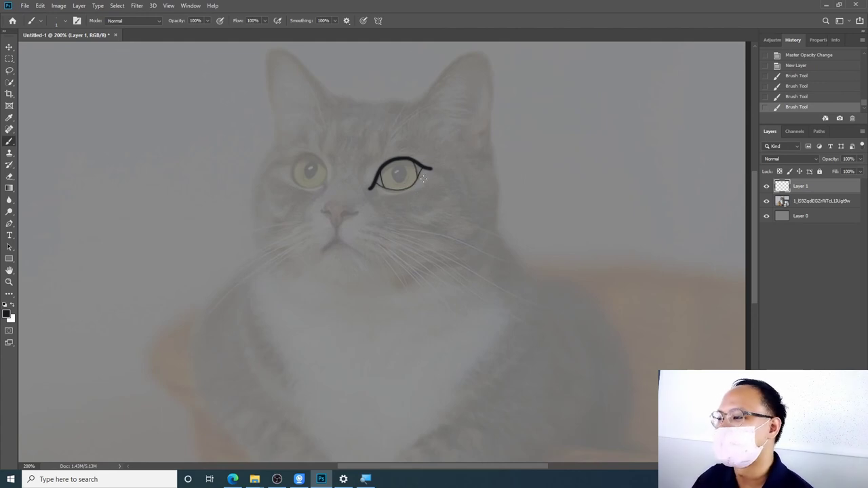
Set the brush size to 7 px and smoothing to 47%.
right_click(478, 190)
click(497, 196)
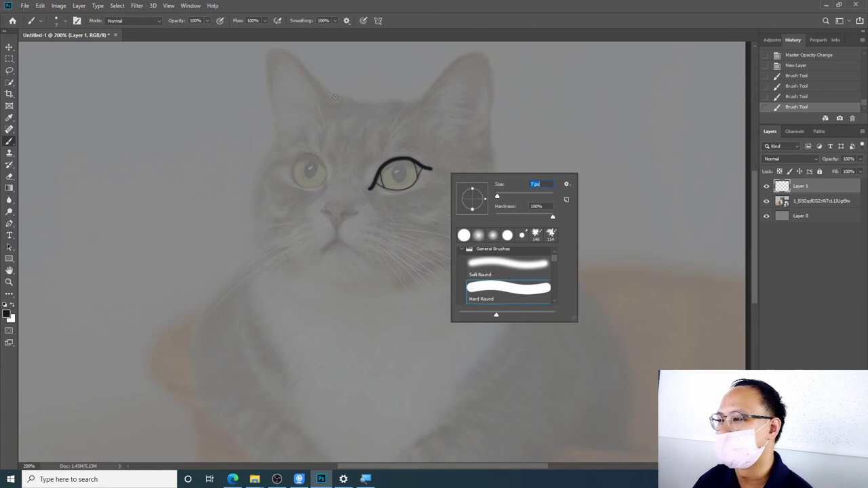
click(336, 21)
drag(332, 31, 314, 34)
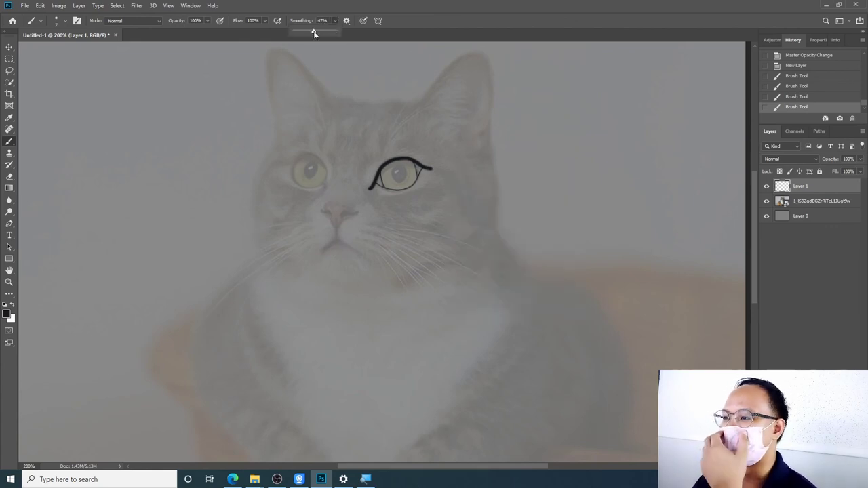
Brush a thick black stroke over the cat's forehead and two thin curves below the cat.
mouse_move(337, 103)
mouse_down()
mouse_move(419, 103)
mouse_move(463, 55)
mouse_move(490, 52)
mouse_move(499, 227)
mouse_move(526, 271)
mouse_move(591, 292)
mouse_up()
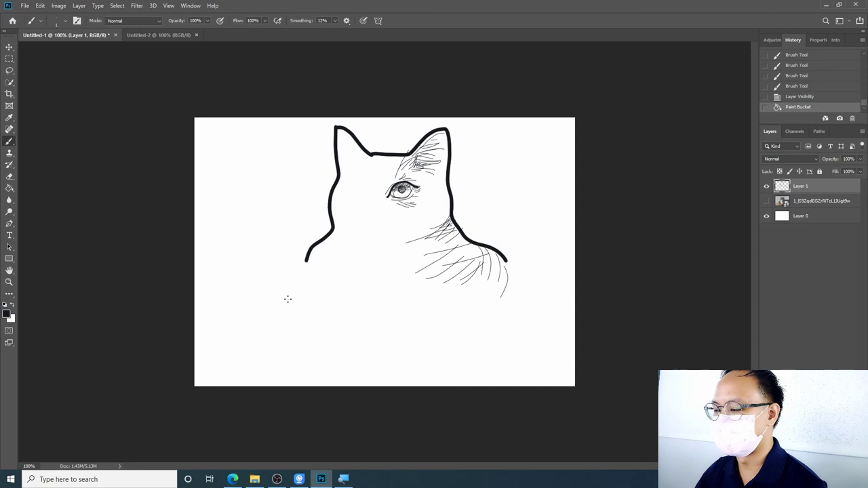
drag(287, 299, 421, 284)
drag(283, 327, 458, 311)
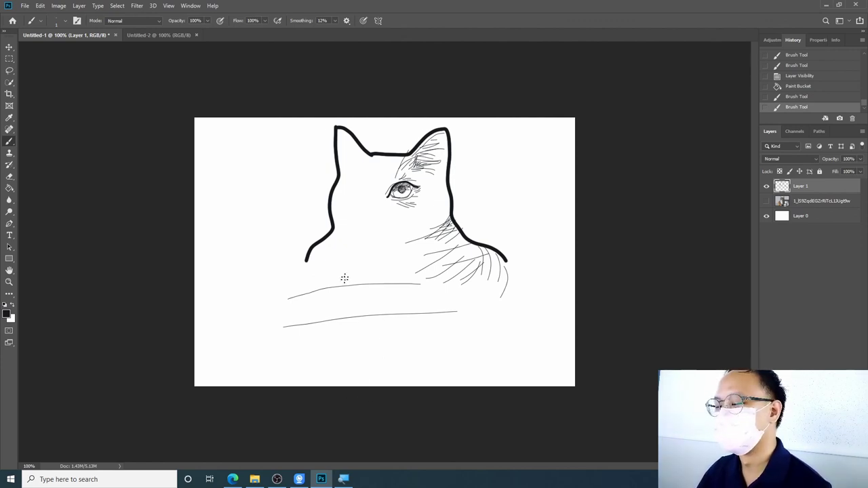
Draw straight bottom, top and left box edges around the sketch, undoing a stray line.
shift+click(332, 332)
mouse_move(319, 348)
mouse_down()
mouse_move(508, 348)
mouse_move(508, 164)
mouse_up()
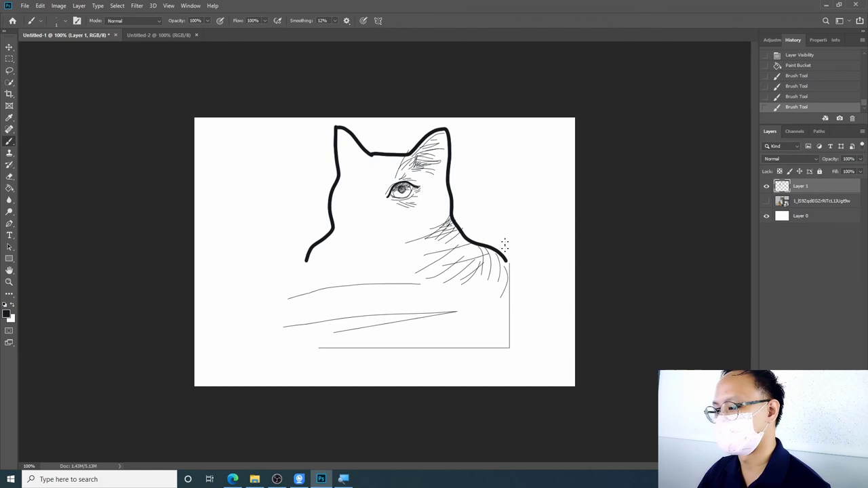
mouse_move(508, 168)
mouse_down()
mouse_move(294, 167)
mouse_move(290, 348)
mouse_move(354, 347)
mouse_up()
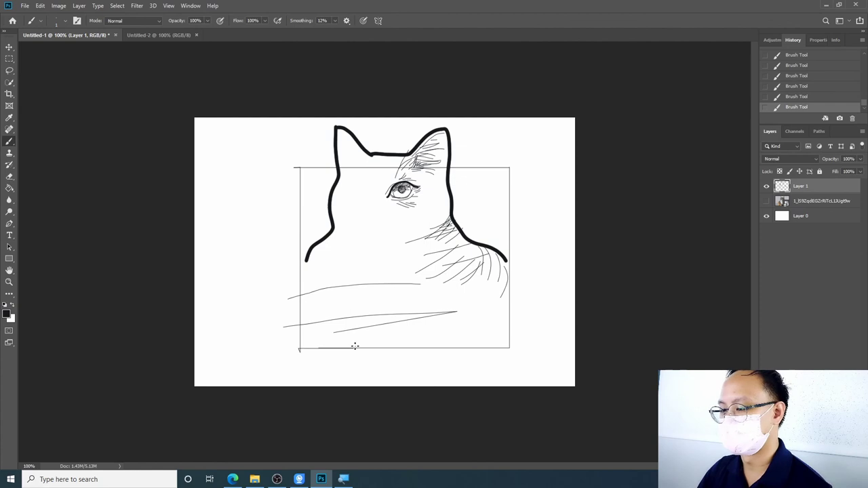
shift+click(306, 164)
drag(305, 165, 296, 318)
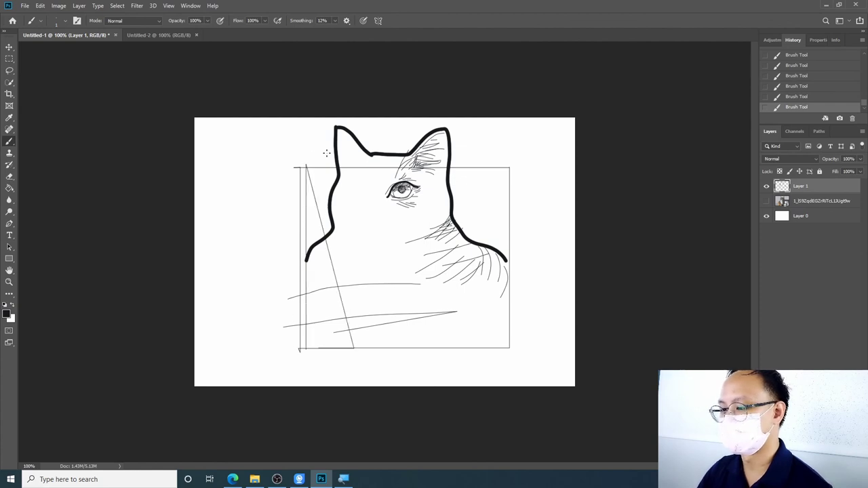
key(ctrl+z)
drag(303, 175, 303, 351)
drag(306, 170, 307, 348)
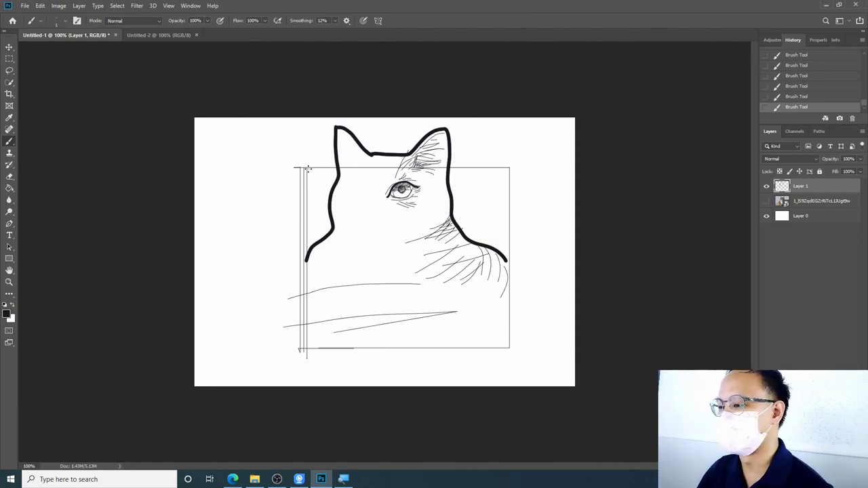
Add a corner-to-corner diagonal and a horizontal line across the cat's face.
shift+click(509, 348)
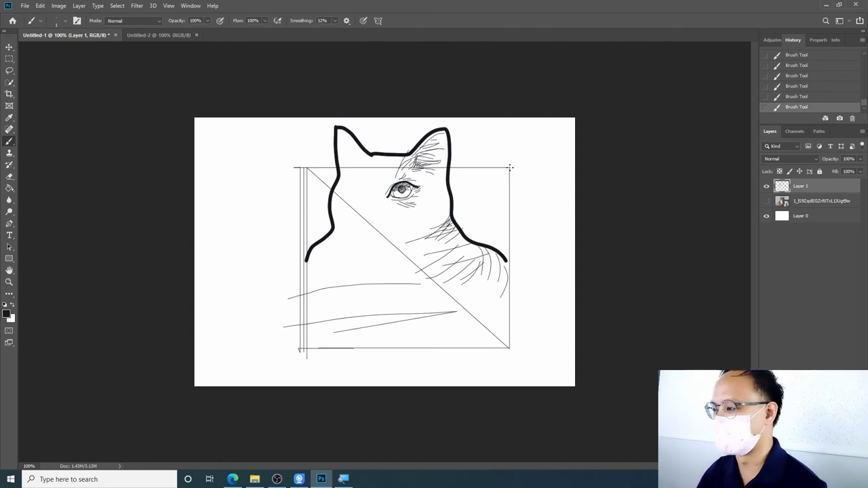
shift+click(306, 349)
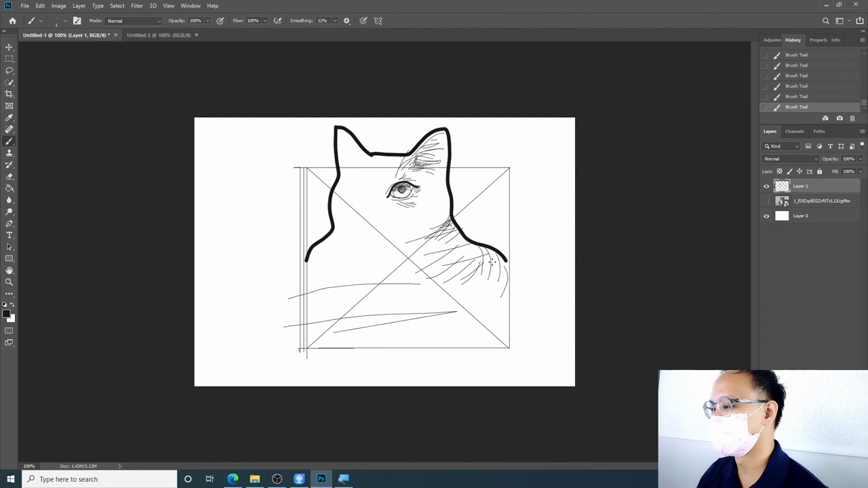
key(ctrl+z)
key(ctrl+shift+z)
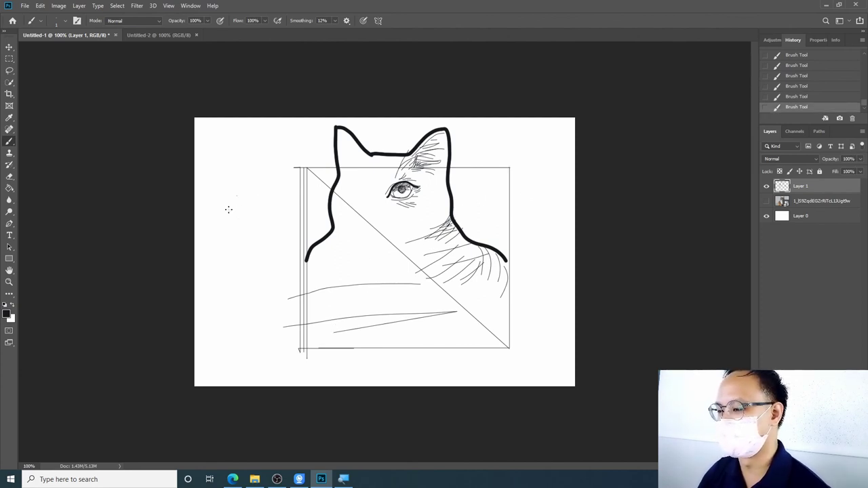
shift+click(521, 214)
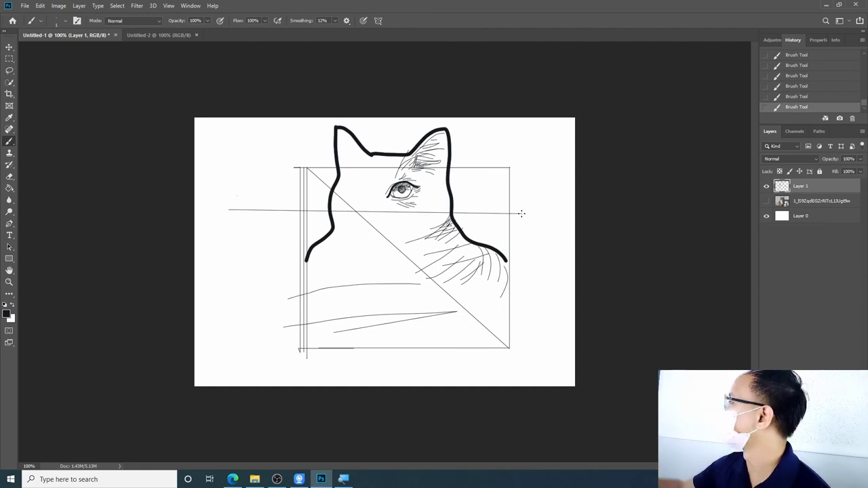